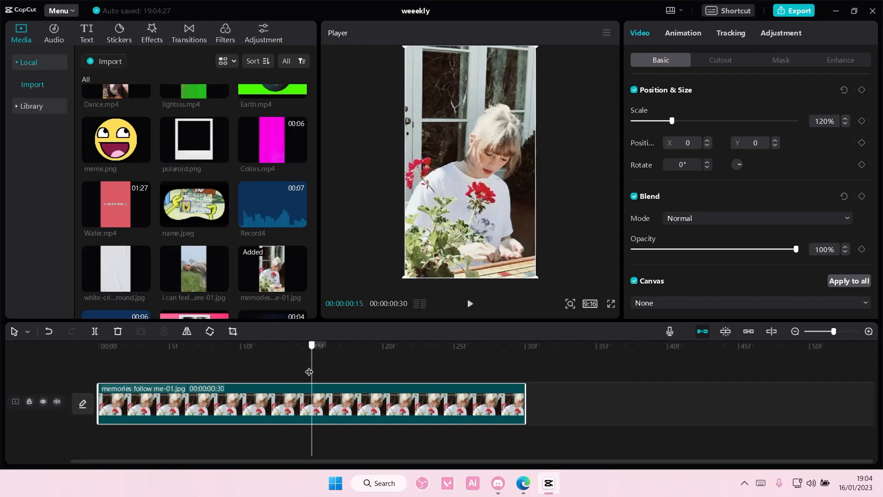
# Split the photo clip in half at frame 15.
pyautogui.click(94, 332)
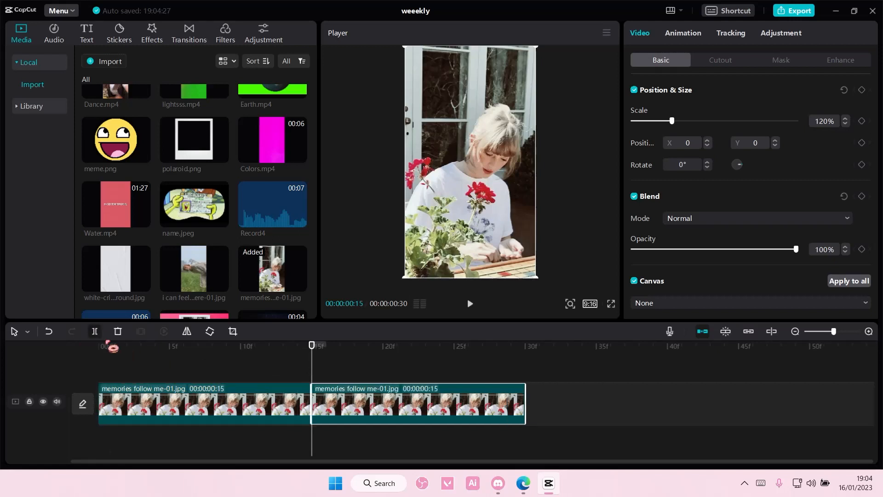
pyautogui.rightClick(378, 404)
pyautogui.click(405, 256)
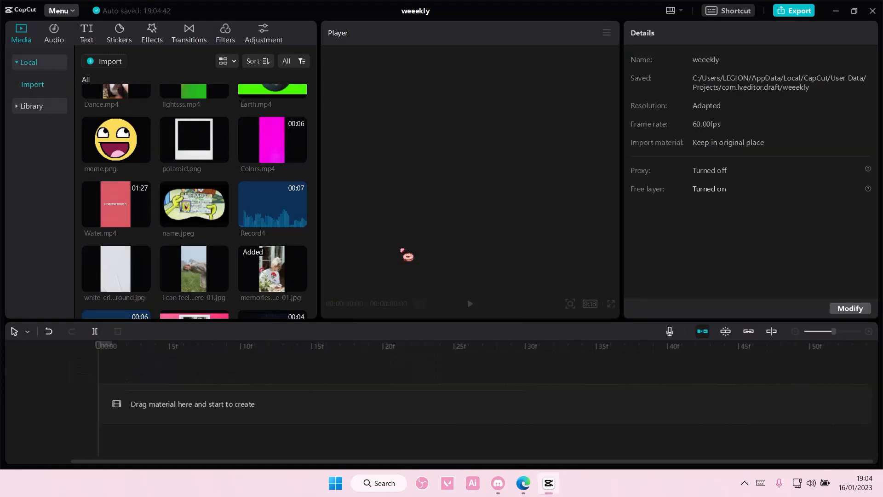
pyautogui.hotkey('ctrl', 'z')
# Duplicate both clip halves onto a track above the originals and hide the duplicate track.
pyautogui.rightClick(294, 399)
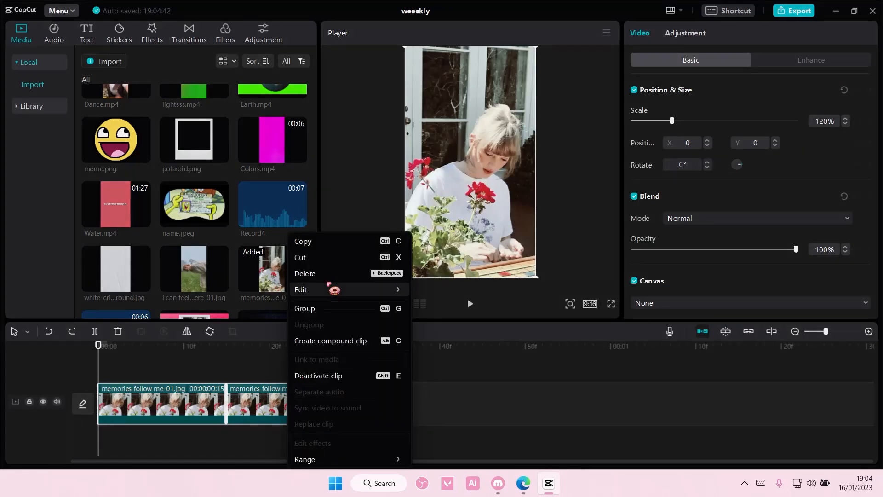
pyautogui.click(327, 243)
pyautogui.rightClick(138, 371)
pyautogui.click(152, 376)
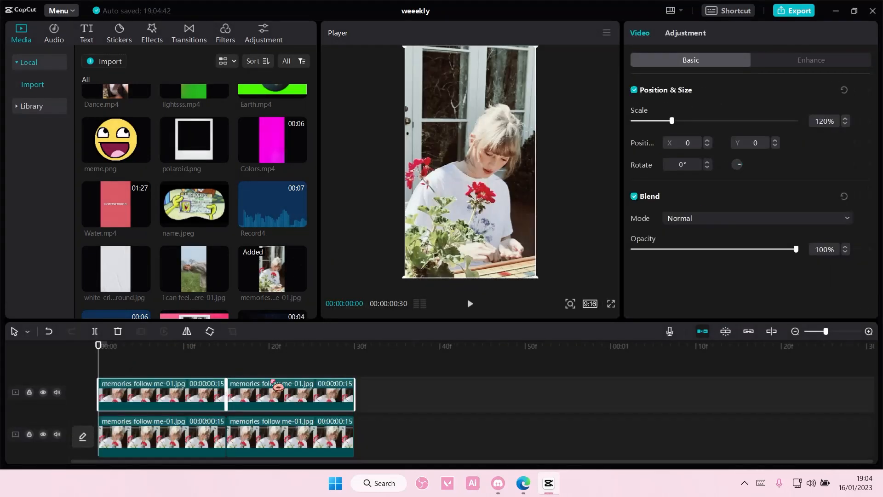
pyautogui.click(43, 392)
# Set the scale of both clips on the lower track to 120%.
pyautogui.click(156, 434)
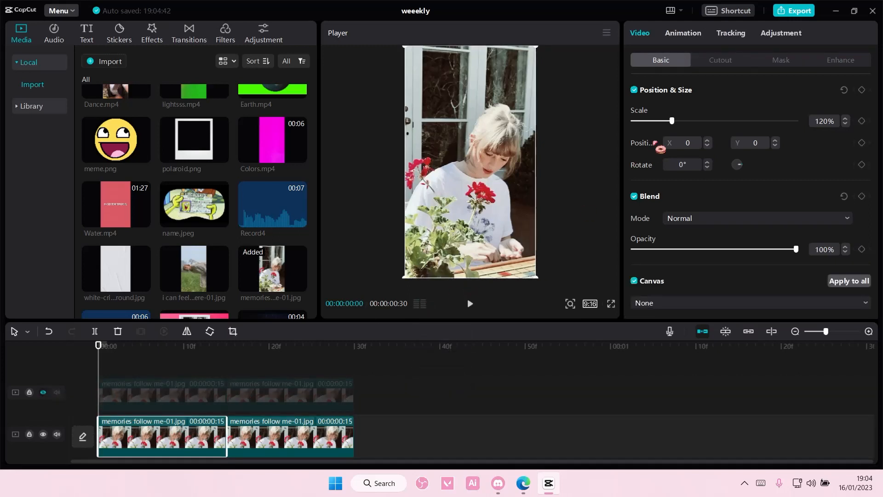
pyautogui.hotkey('ctrl', 'z')
pyautogui.click(674, 125)
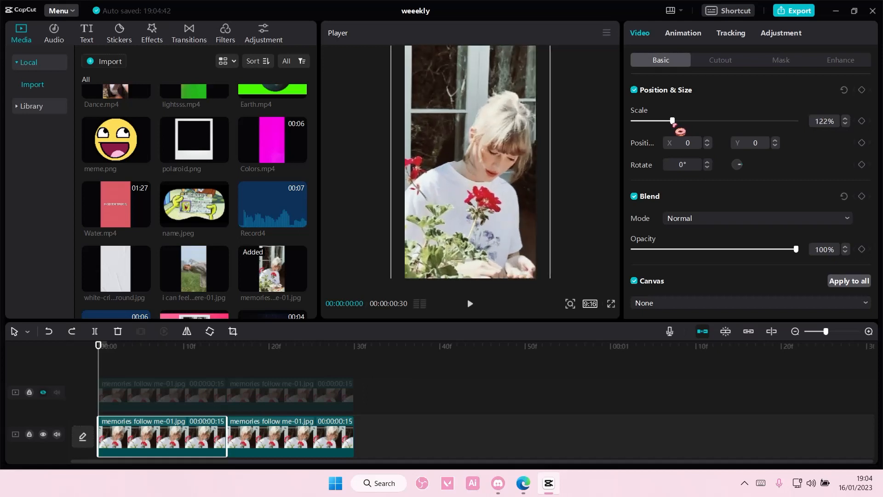
pyautogui.moveTo(674, 124); pyautogui.dragTo(673, 125)
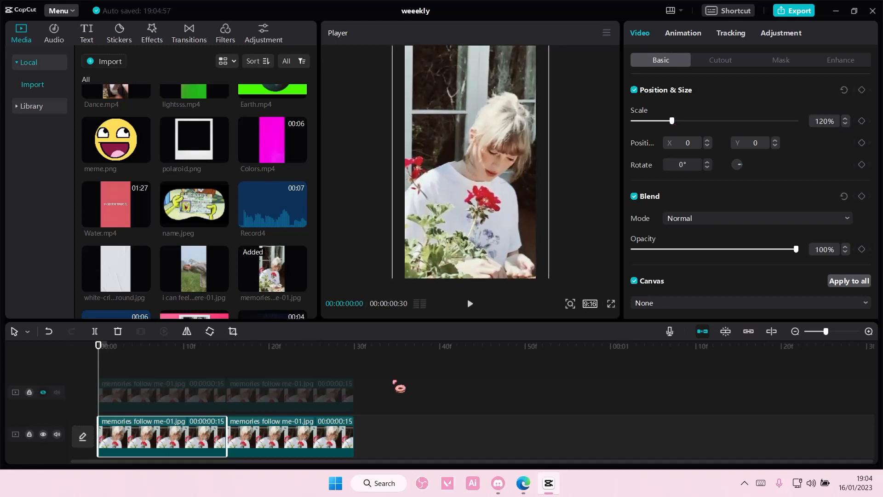
pyautogui.click(309, 430)
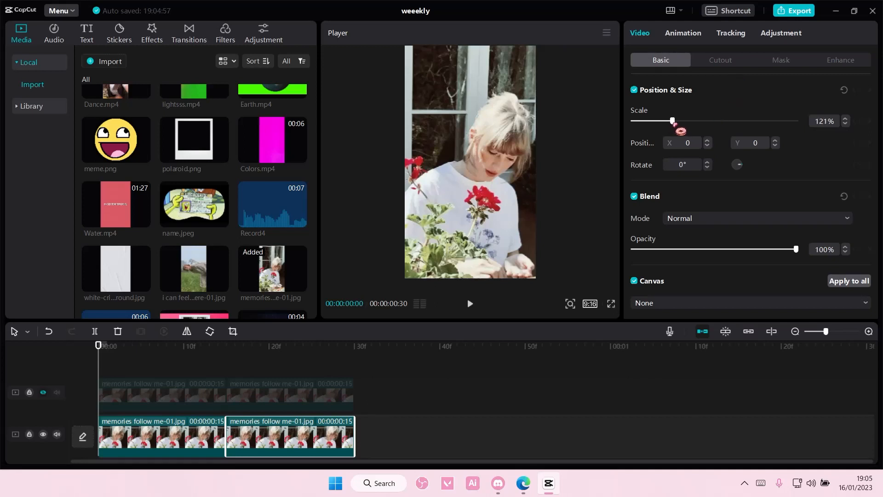
# Add Position & Size keyframes to the first lower-track clip at its start, at frame 7 and at its end.
pyautogui.click(163, 440)
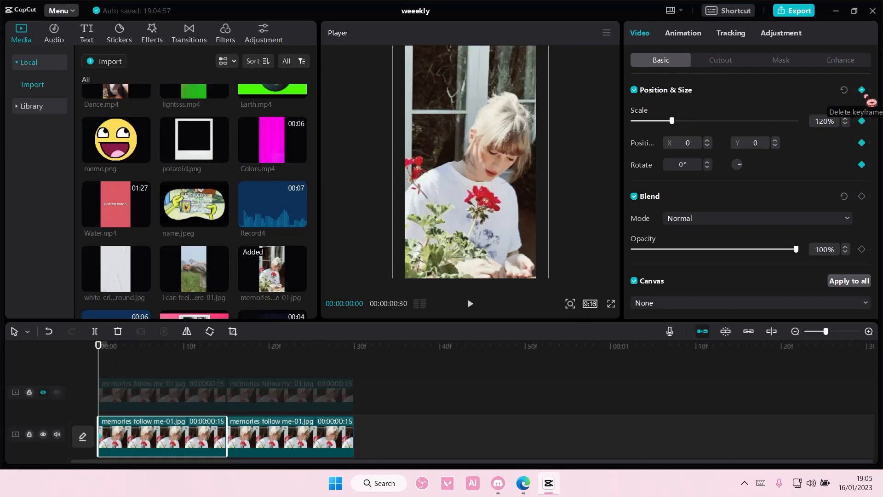
pyautogui.moveTo(106, 362); pyautogui.dragTo(159, 365)
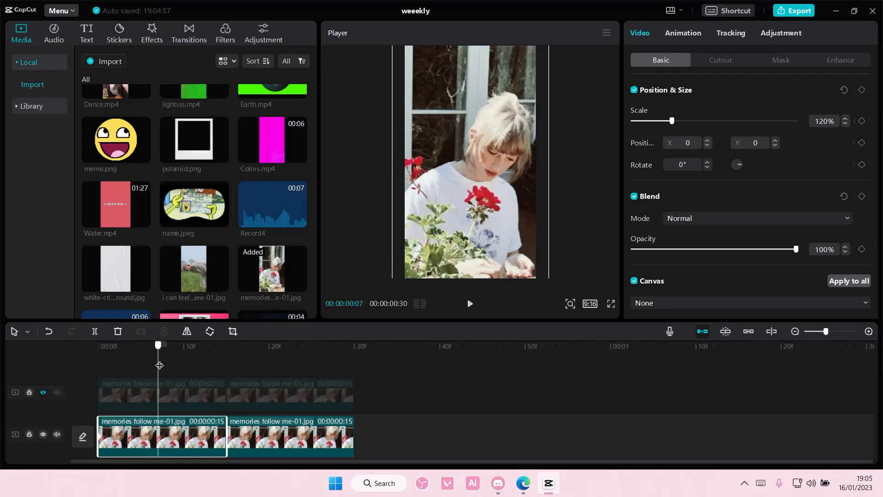
pyautogui.click(861, 91)
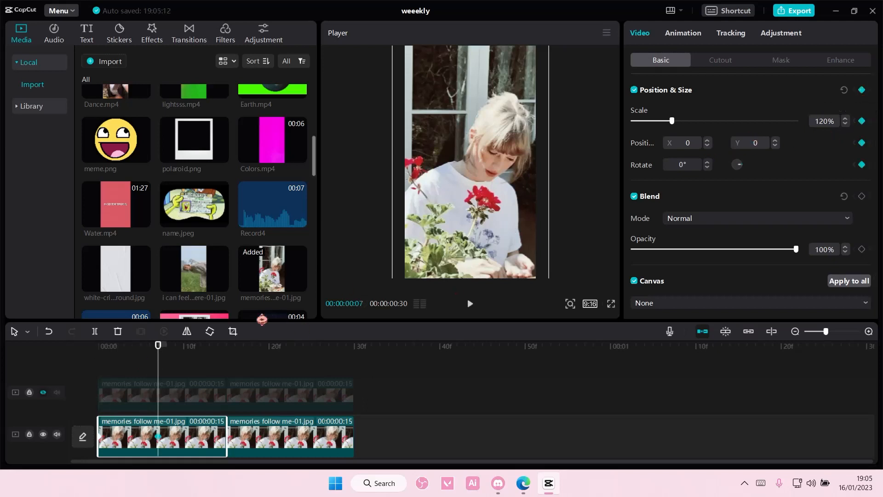
pyautogui.press('Down')
pyautogui.click(862, 89)
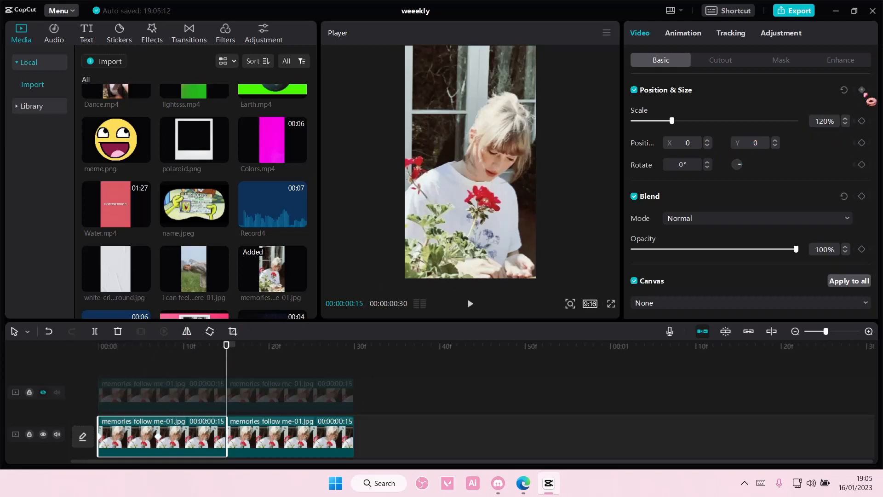
# Move the image down to about Y -167 at the first clip's frame 7 keyframe and play back the motion.
pyautogui.moveTo(224, 352); pyautogui.dragTo(158, 356)
pyautogui.moveTo(455, 158)
pyautogui.mouseDown()
pyautogui.moveTo(454, 182)
pyautogui.moveTo(454, 168)
pyautogui.mouseUp()
pyautogui.click(162, 384)
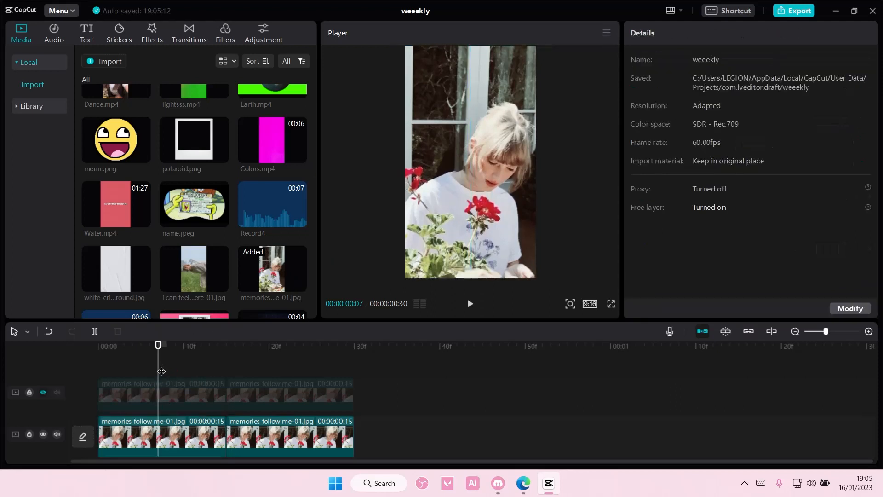
pyautogui.press('space')
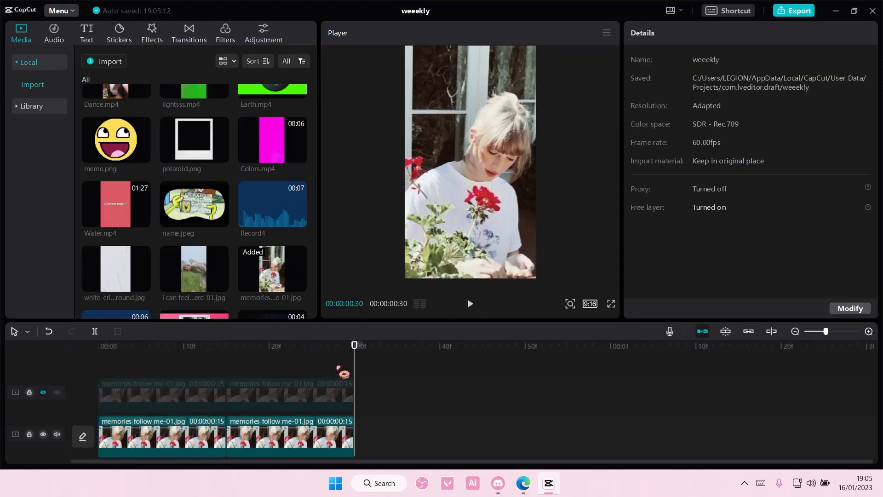
pyautogui.press('space')
# Add Position & Size keyframes to the second lower-track clip at its start, at frame 23 and at its end.
pyautogui.click(308, 429)
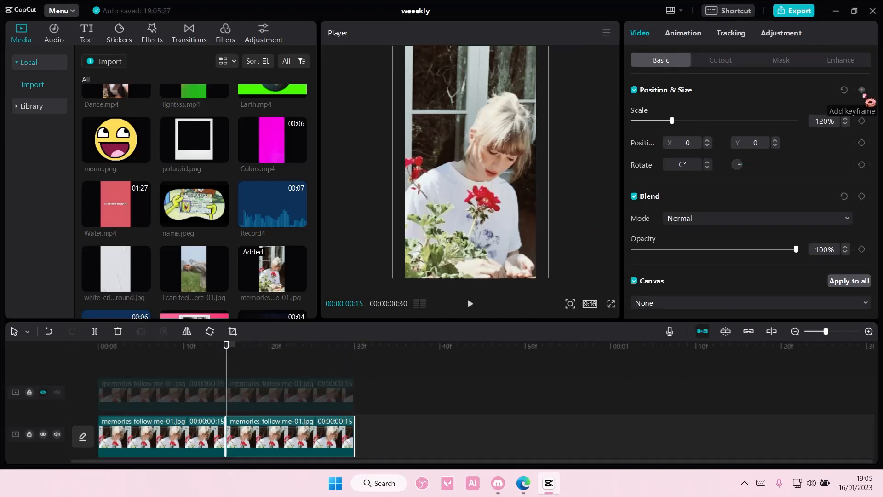
pyautogui.click(862, 89)
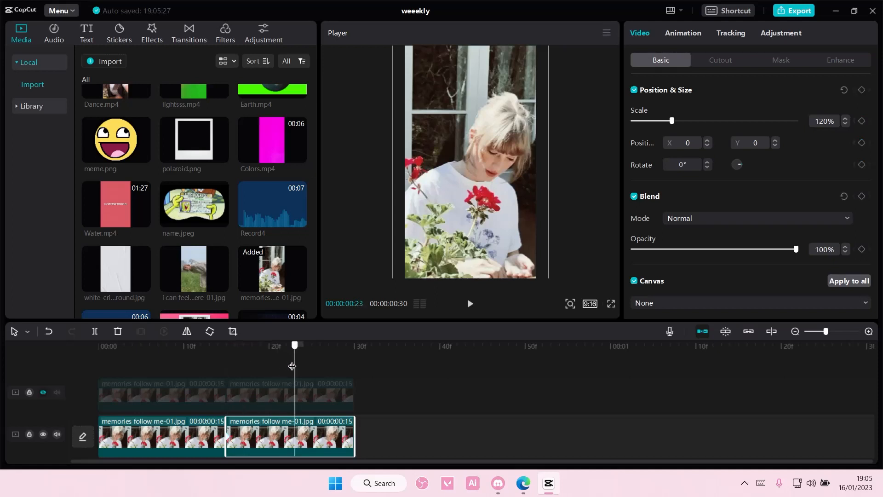
pyautogui.click(861, 90)
pyautogui.moveTo(295, 361)
pyautogui.mouseDown()
pyautogui.moveTo(356, 374)
pyautogui.moveTo(310, 354)
pyautogui.moveTo(295, 359)
pyautogui.mouseUp()
pyautogui.click(862, 89)
# Move the image down to about Y -232 at the second clip's frame 23 keyframe and preview the motion.
pyautogui.moveTo(460, 185); pyautogui.dragTo(458, 207)
pyautogui.moveTo(295, 366); pyautogui.dragTo(260, 370)
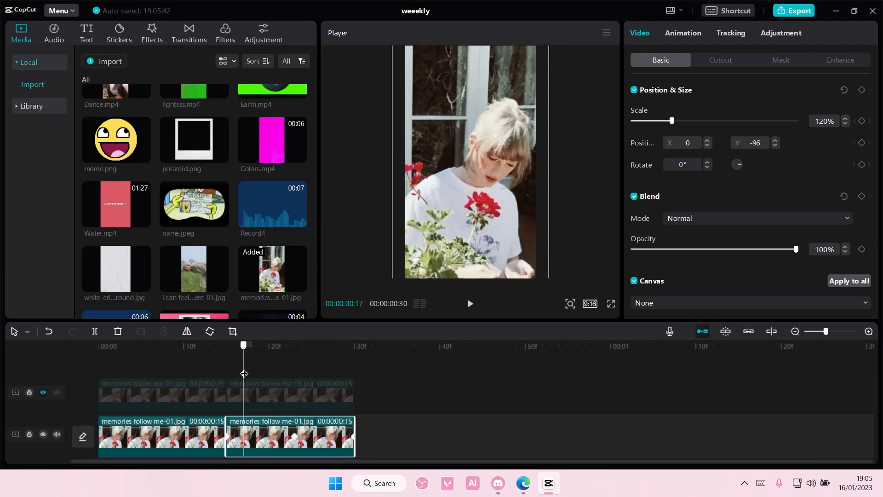
pyautogui.click(288, 383)
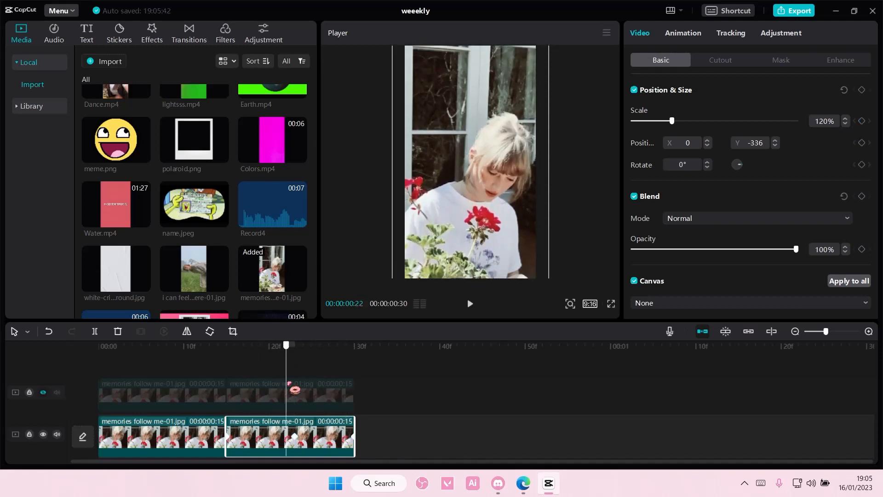
pyautogui.click(295, 383)
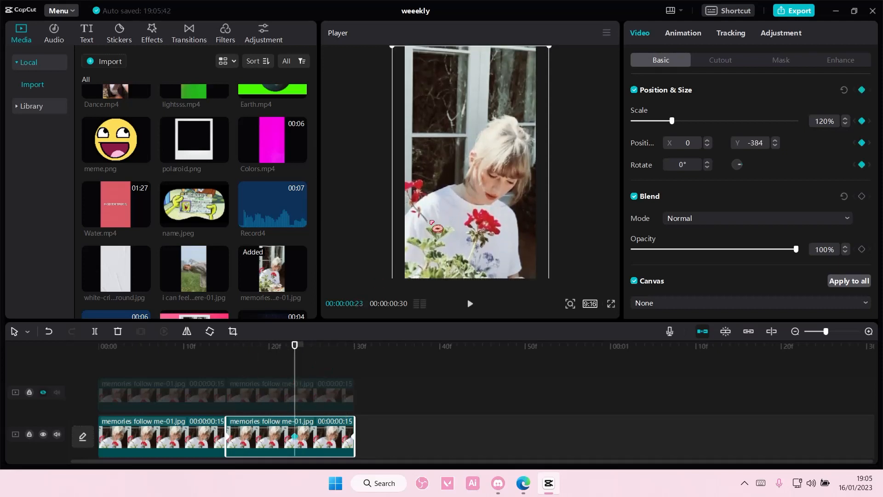
pyautogui.moveTo(431, 223); pyautogui.dragTo(442, 215)
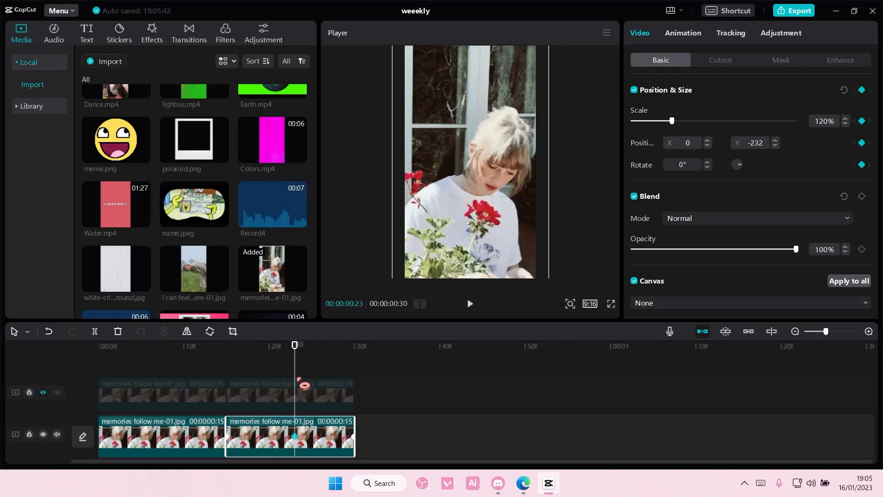
pyautogui.moveTo(295, 382); pyautogui.dragTo(227, 384)
pyautogui.press('space')
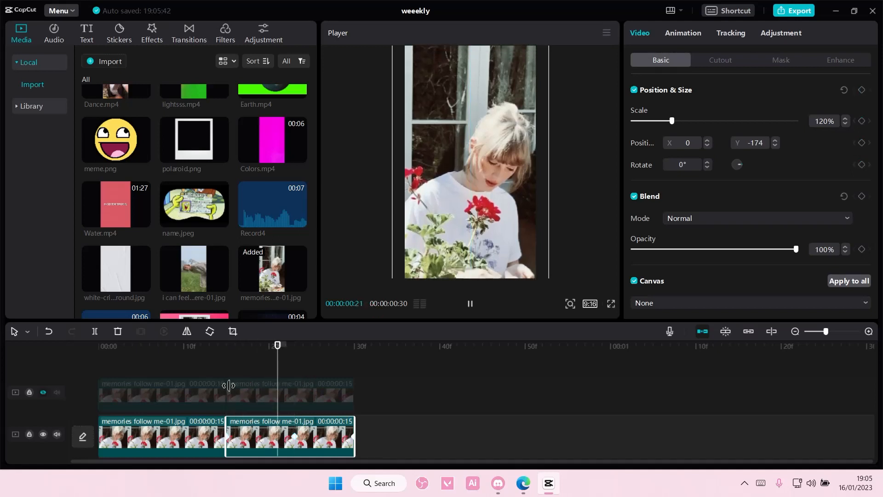
# Adjust the image position at the first clip's frame 7 keyframe to about Y -228 and return to the clip's start.
pyautogui.click(209, 422)
pyautogui.moveTo(358, 366); pyautogui.dragTo(158, 378)
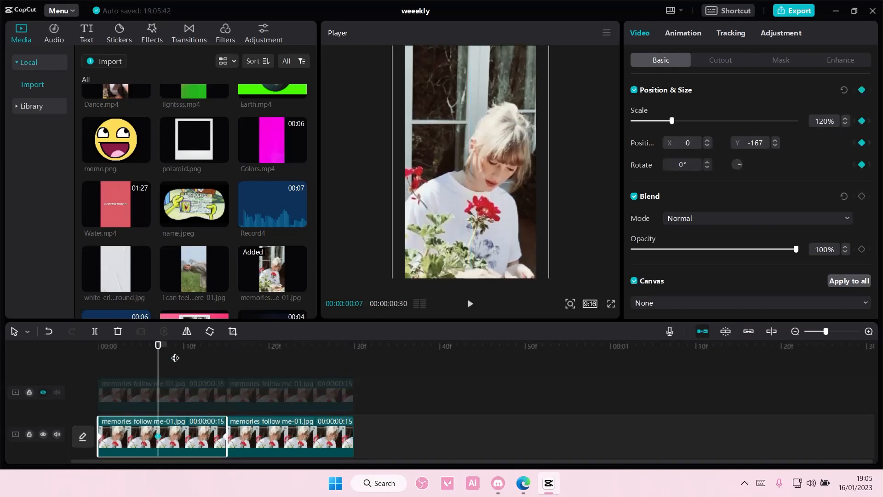
pyautogui.moveTo(482, 206); pyautogui.dragTo(484, 198)
pyautogui.press('space')
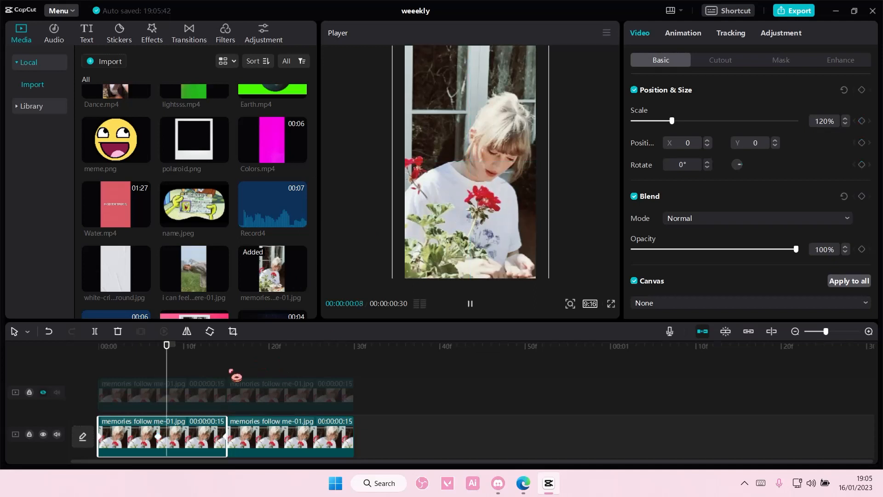
pyautogui.moveTo(353, 366); pyautogui.dragTo(57, 371)
pyautogui.press('space')
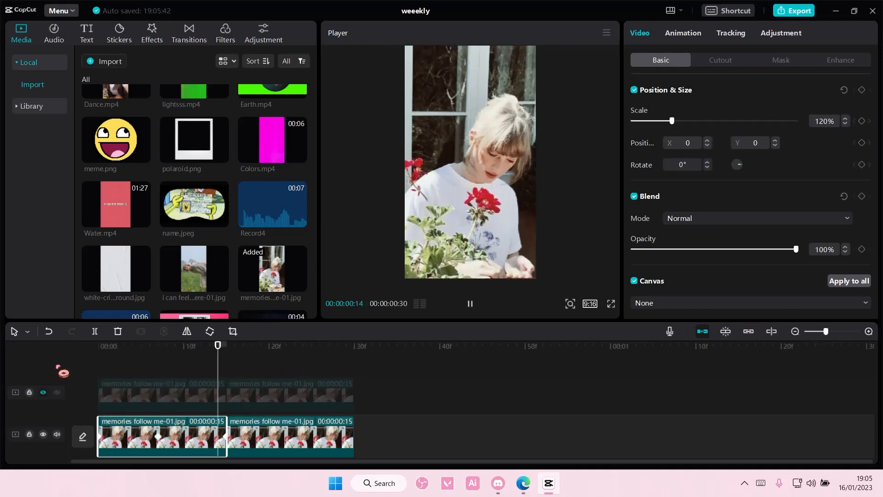
pyautogui.moveTo(355, 367); pyautogui.dragTo(158, 375)
pyautogui.moveTo(469, 180); pyautogui.dragTo(469, 194)
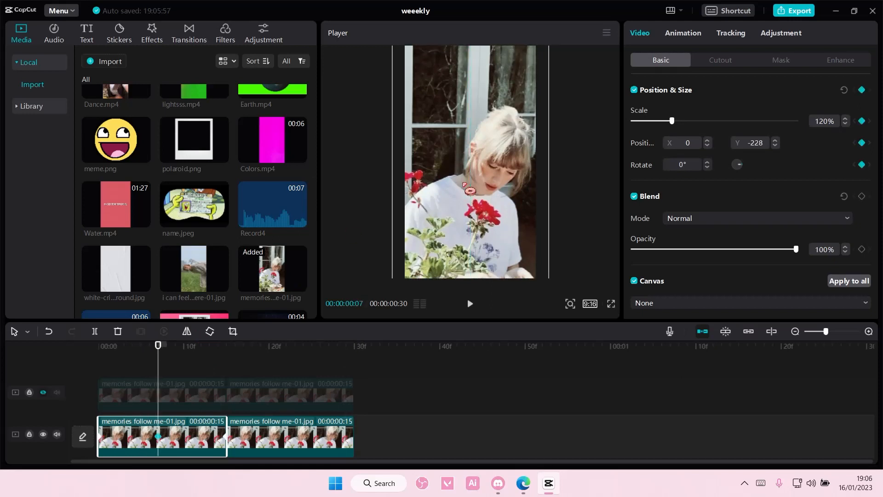
pyautogui.moveTo(173, 371); pyautogui.dragTo(98, 373)
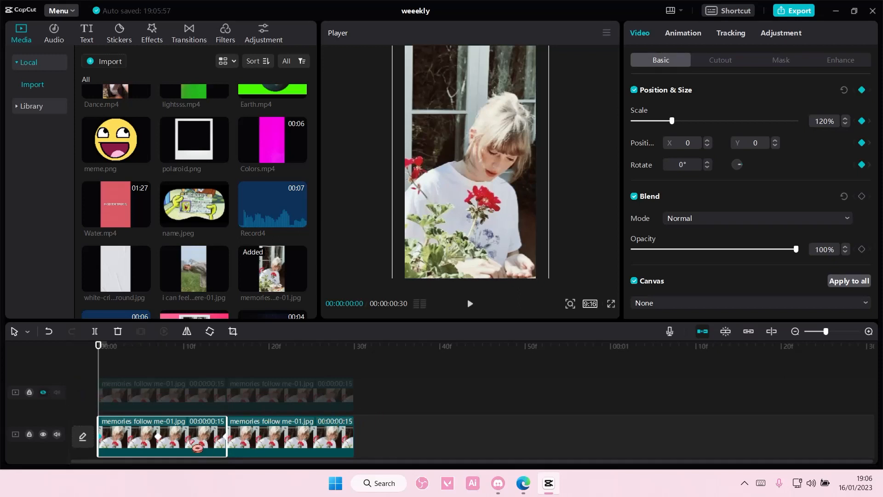
# Apply the Train 4 combo animation to both clips on the lower track.
pyautogui.click(696, 35)
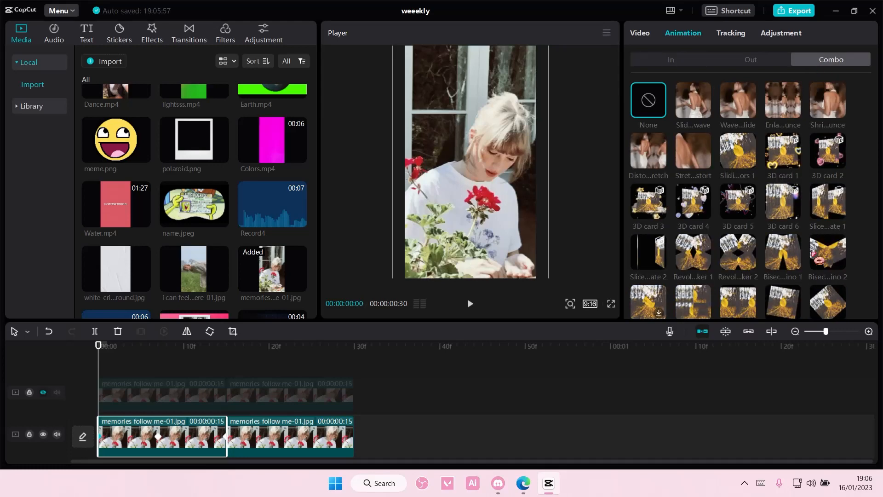
pyautogui.scroll(-3, 750, 198)
pyautogui.scroll(-4, 818, 259)
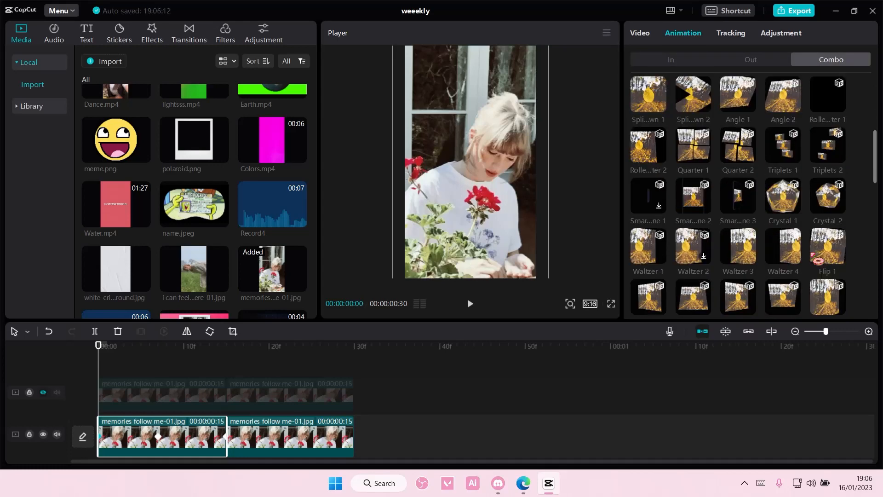
pyautogui.scroll(-2, 821, 253)
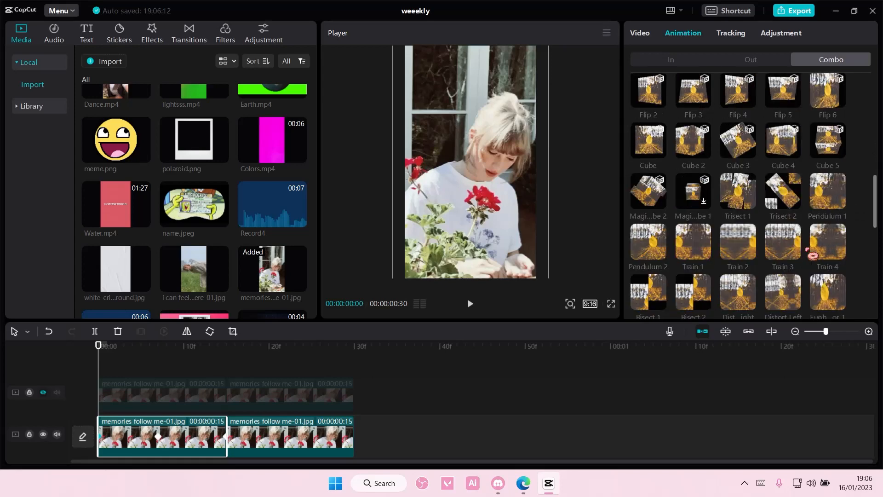
pyautogui.click(827, 240)
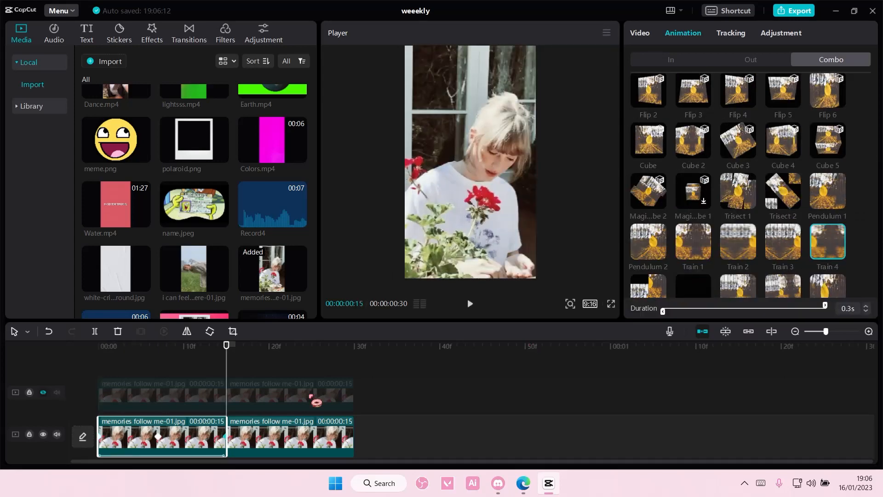
pyautogui.click(286, 429)
pyautogui.click(827, 240)
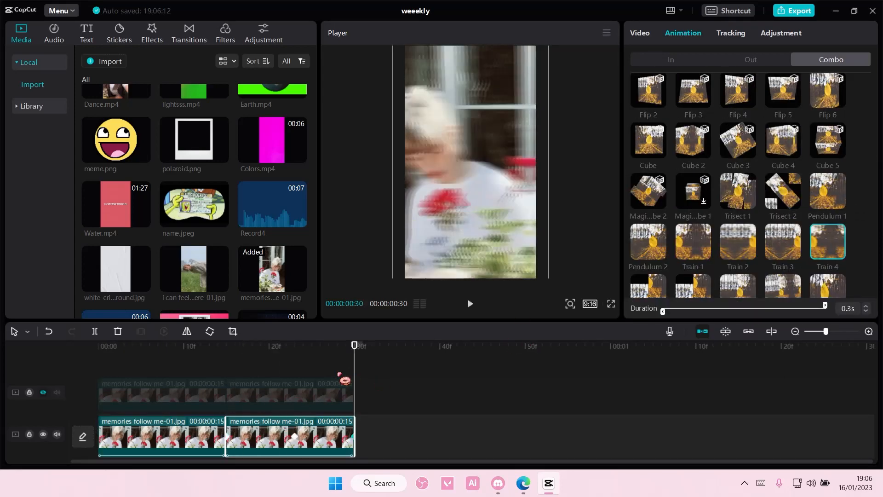
# Play the animated sequence from the start to check the combined motion.
pyautogui.click(322, 370)
pyautogui.click(58, 346)
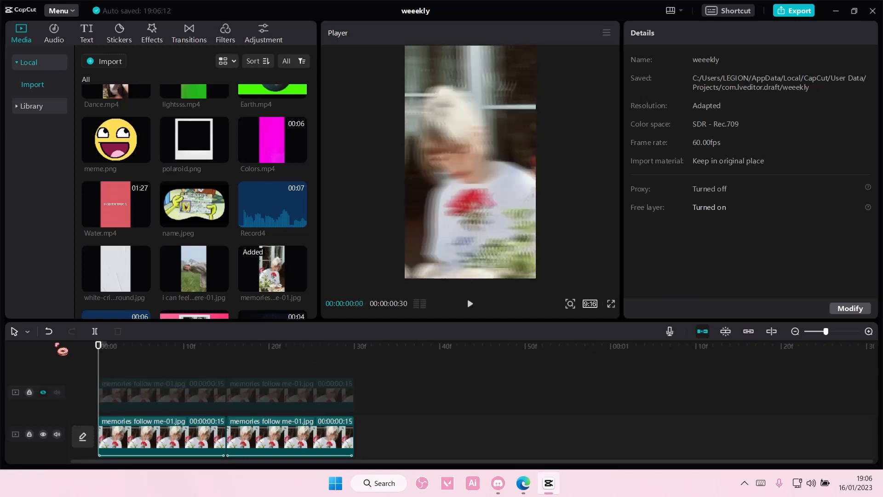
pyautogui.press('space')
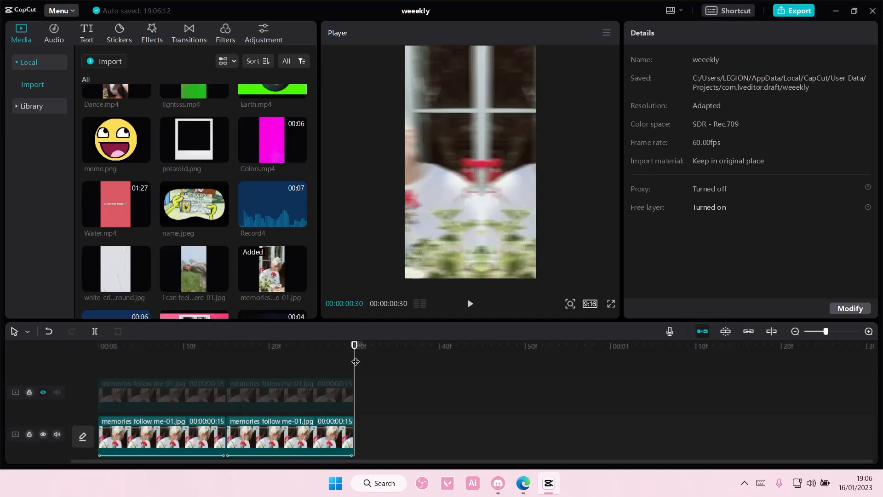
pyautogui.moveTo(356, 361); pyautogui.dragTo(93, 361)
pyautogui.press('space')
# Extend the first lower-track clip to 30 frames.
pyautogui.click(795, 332)
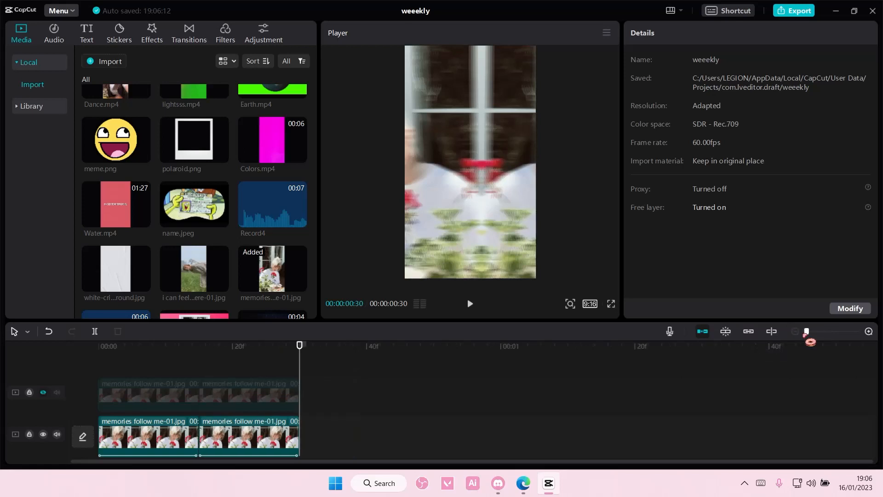
pyautogui.click(191, 437)
pyautogui.moveTo(198, 439); pyautogui.dragTo(300, 441)
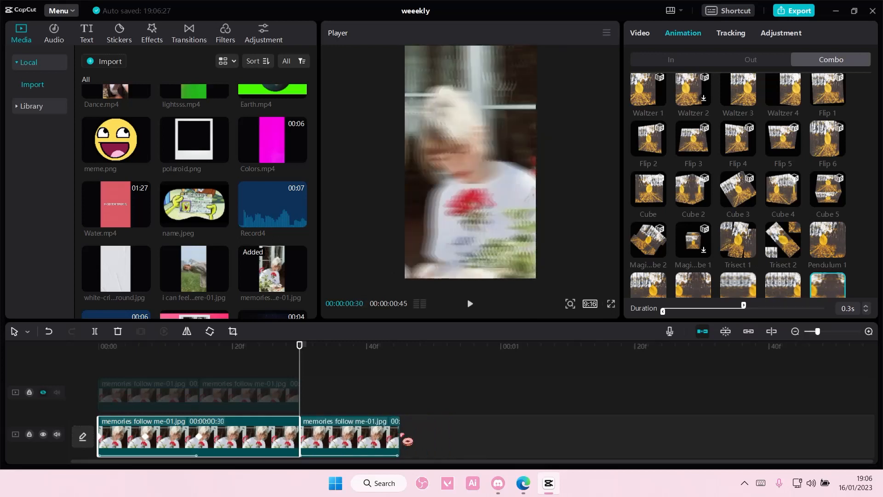
# Extend the second lower-track clip to 29 frames and remove the first clip's keyframe at frame 7.
pyautogui.moveTo(404, 441); pyautogui.dragTo(495, 440)
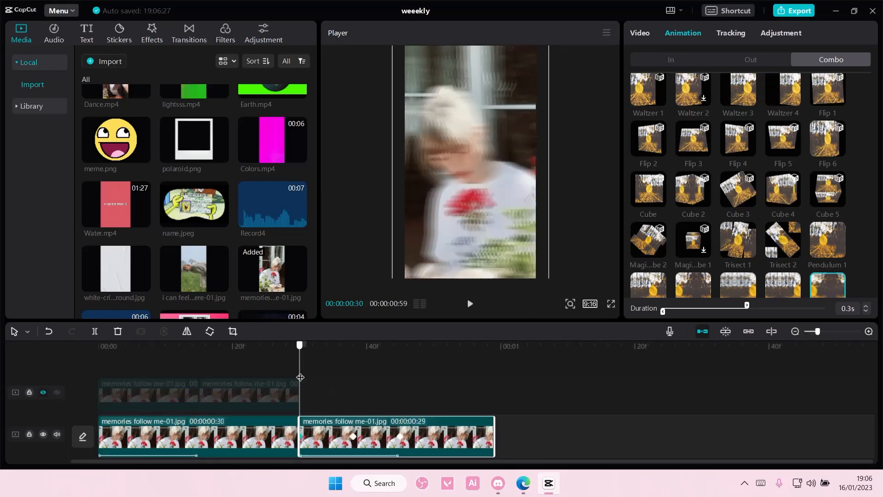
pyautogui.moveTo(300, 377); pyautogui.dragTo(150, 384)
pyautogui.click(207, 424)
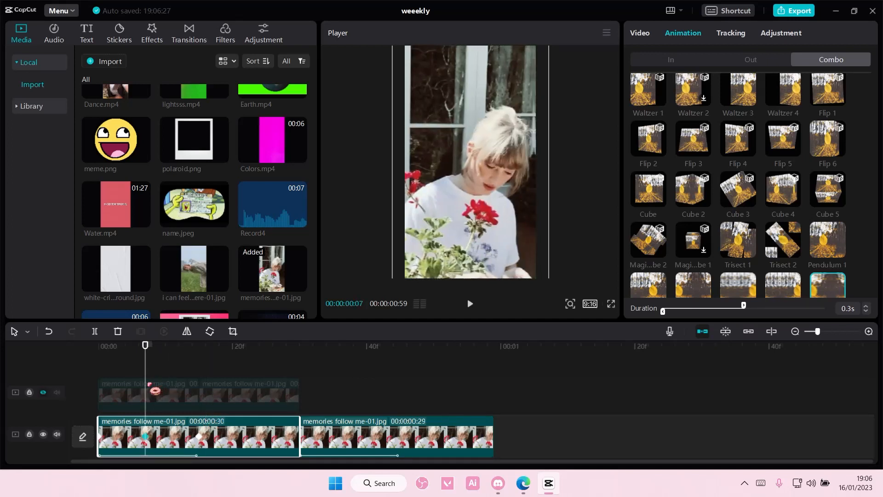
pyautogui.click(633, 34)
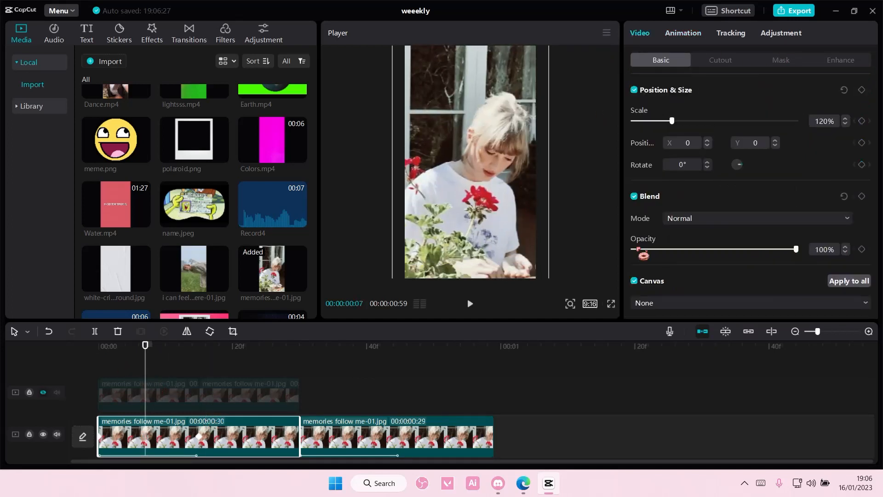
# Add a Position & Size keyframe at frame 30 of the first lower-track clip, and delete the second lower-track clip.
pyautogui.moveTo(144, 357); pyautogui.dragTo(299, 357)
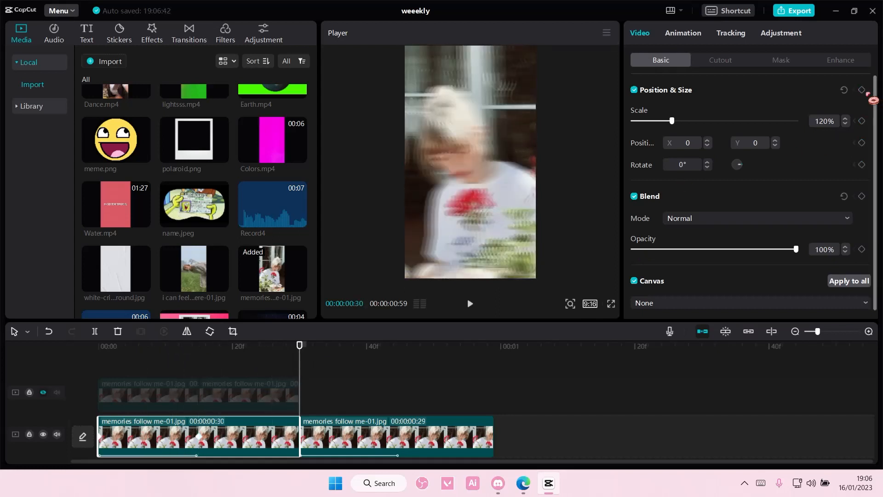
pyautogui.click(368, 441)
pyautogui.press('Delete')
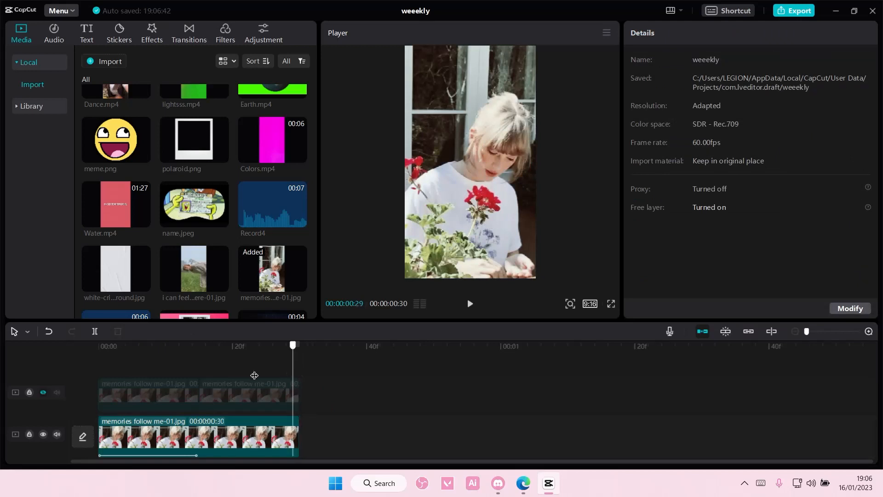
# Move the image to about Y -319 at the remaining lower-track clip's frame 15 keyframe.
pyautogui.click(206, 432)
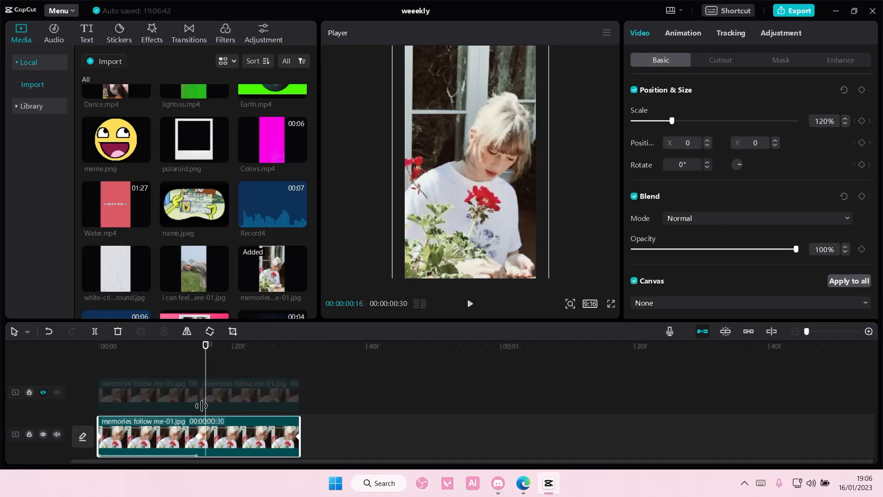
pyautogui.moveTo(201, 406); pyautogui.dragTo(205, 391)
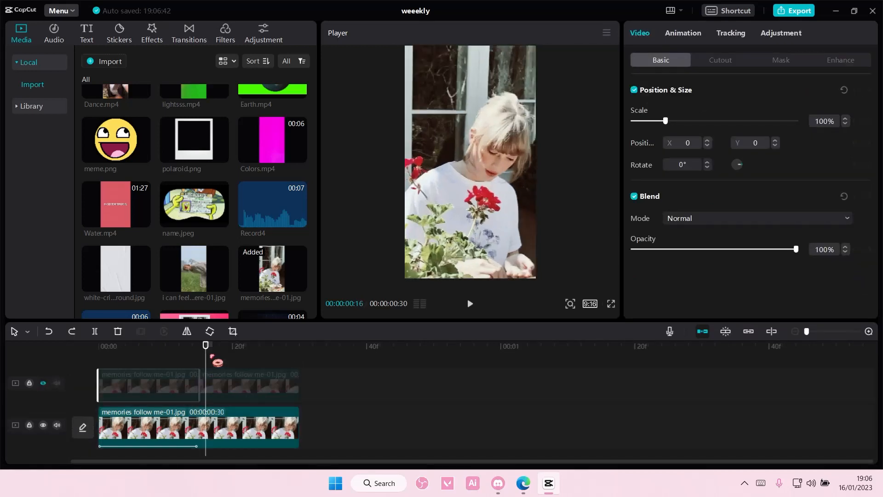
pyautogui.moveTo(206, 358); pyautogui.dragTo(199, 361)
pyautogui.click(215, 430)
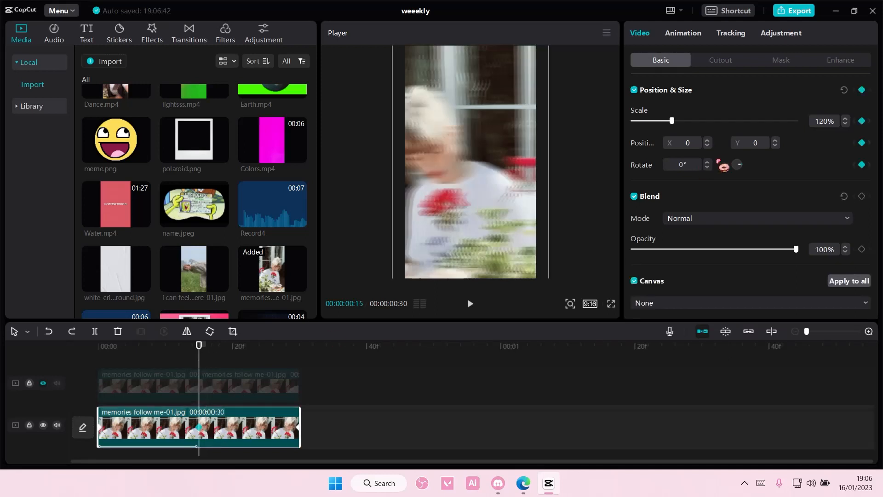
pyautogui.moveTo(496, 190); pyautogui.dragTo(495, 207)
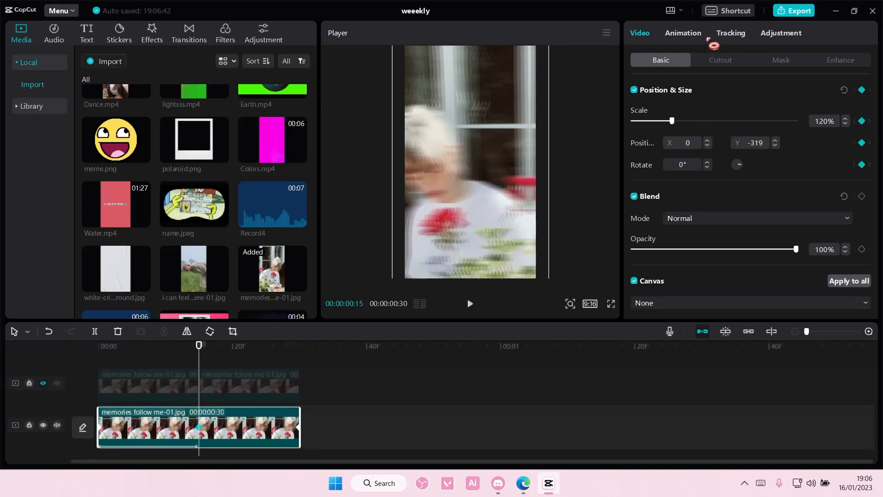
# Lengthen the lower-track clip's combo animation to 0.5 s and copy the clip for pasting at frame 30.
pyautogui.click(692, 35)
pyautogui.moveTo(744, 306); pyautogui.dragTo(859, 311)
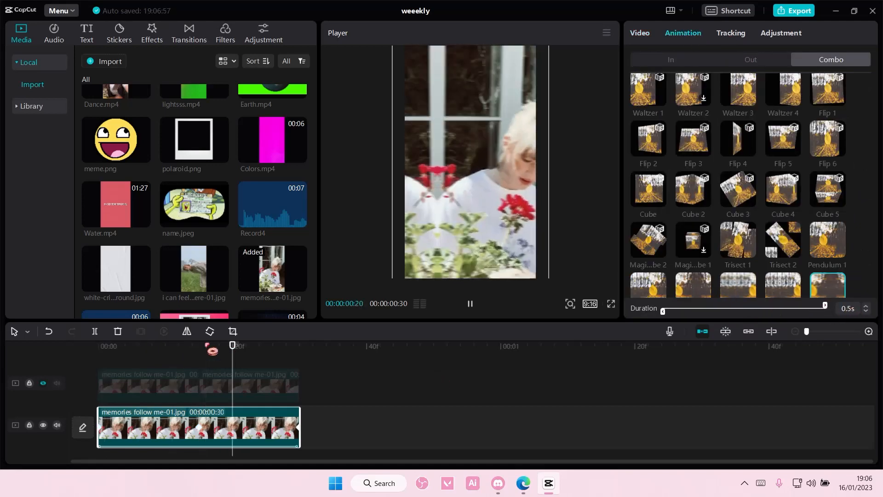
pyautogui.click(189, 357)
pyautogui.click(225, 428)
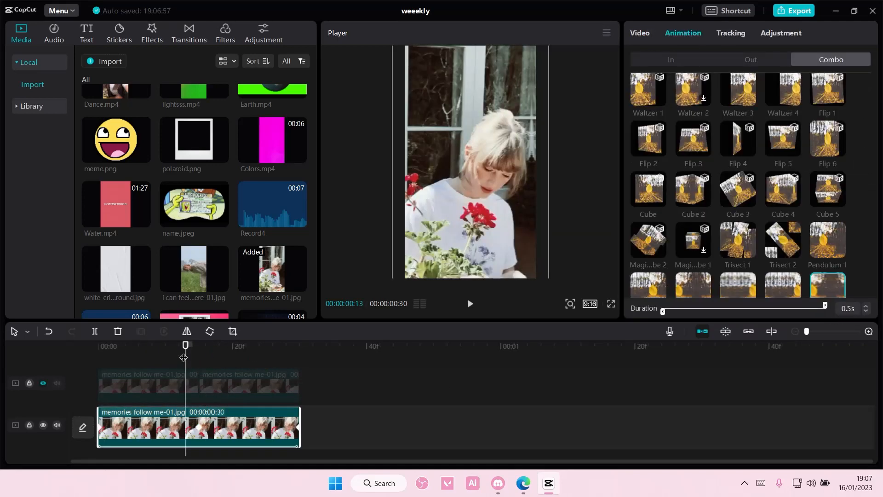
pyautogui.moveTo(184, 357); pyautogui.dragTo(343, 372)
pyautogui.hotkey('ctrl', 'v')
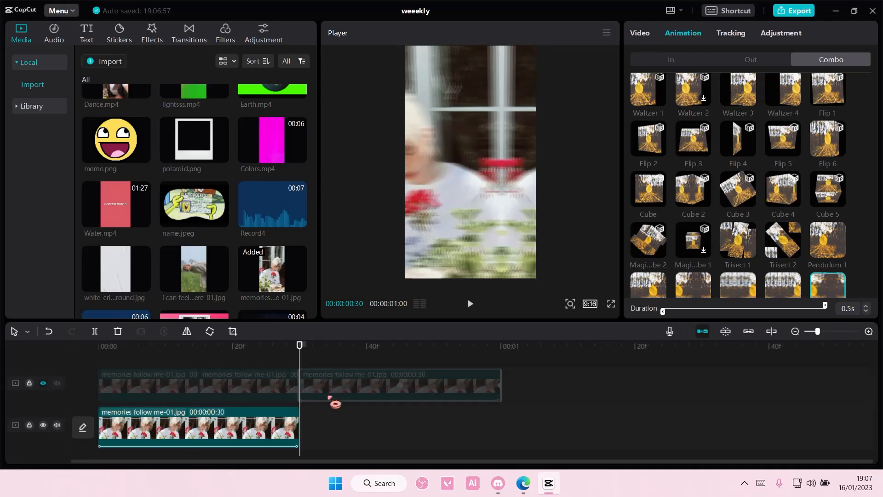
pyautogui.hotkey('ctrl', 'z')
pyautogui.hotkey('ctrl', 'z')
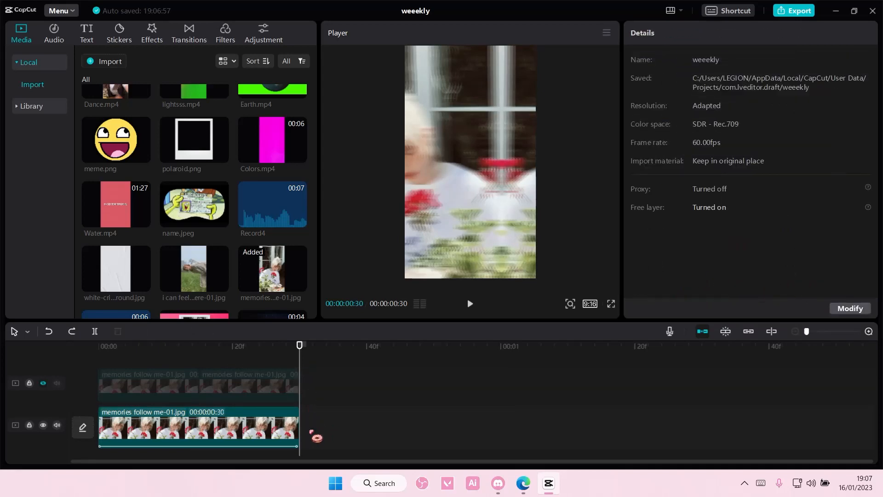
pyautogui.hotkey('ctrl', 'z')
# Unhide the upper track and paste the copied clip directly after the first clip on the lower track.
pyautogui.click(43, 383)
pyautogui.hotkey('ctrl', 'v')
pyautogui.moveTo(301, 410); pyautogui.dragTo(329, 419)
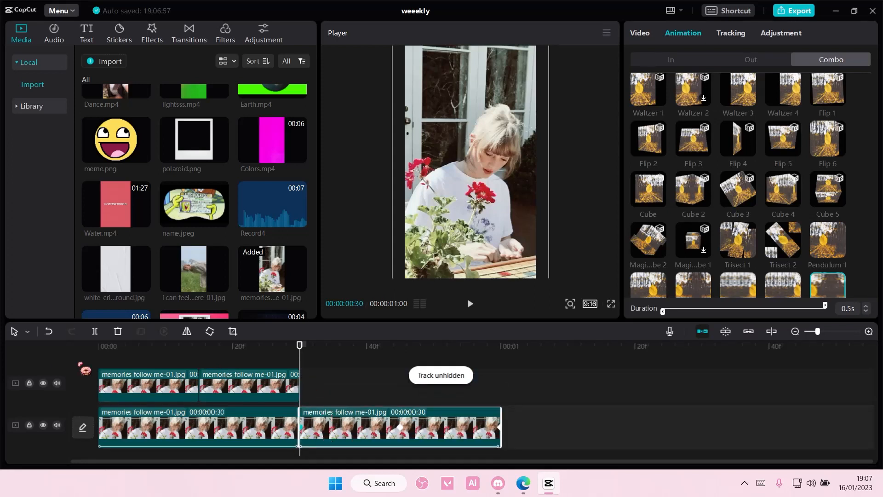
# Mute the lower track and hide the upper track, with the playhead at the start of the timeline.
pyautogui.click(57, 425)
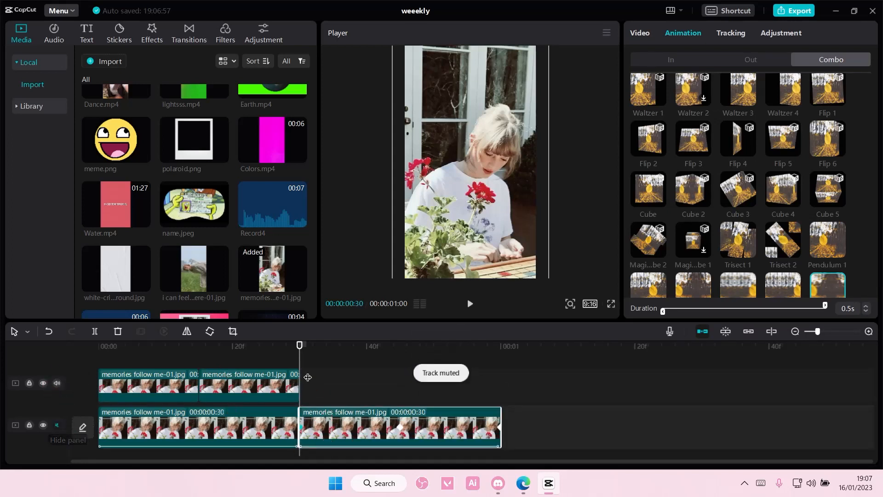
pyautogui.press('Up')
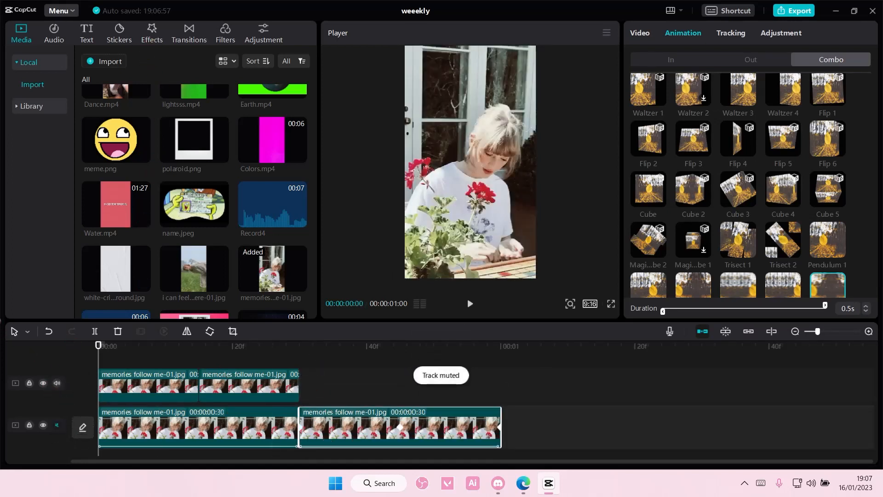
pyautogui.click(152, 33)
pyautogui.click(43, 383)
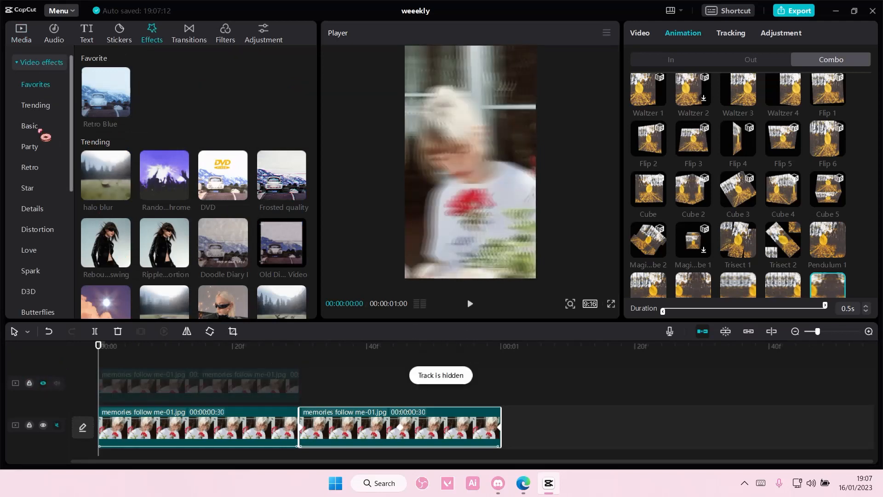
# Add the Basic video effect Blur at the start and place it between the upper and lower photo tracks.
pyautogui.click(42, 134)
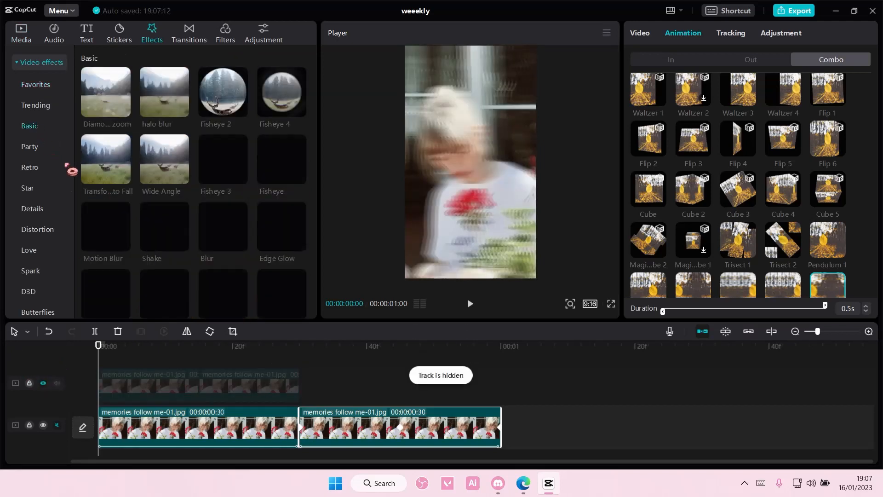
pyautogui.click(240, 244)
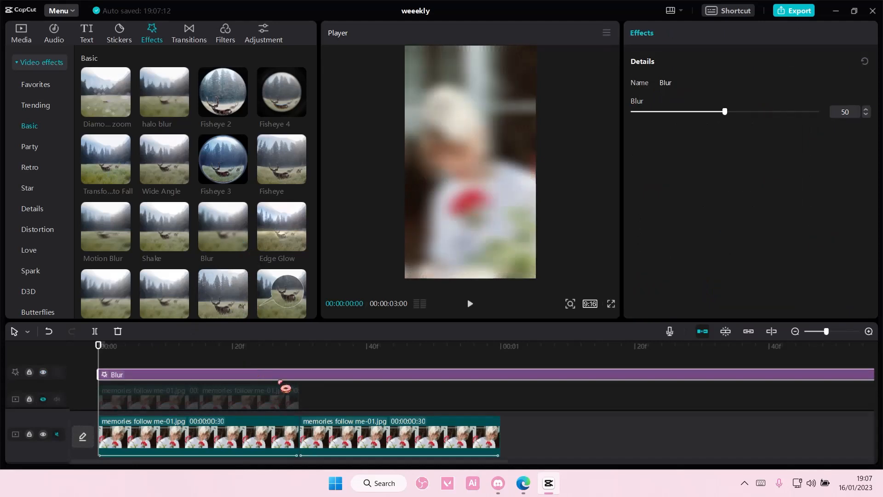
pyautogui.scroll(-2, 280, 409)
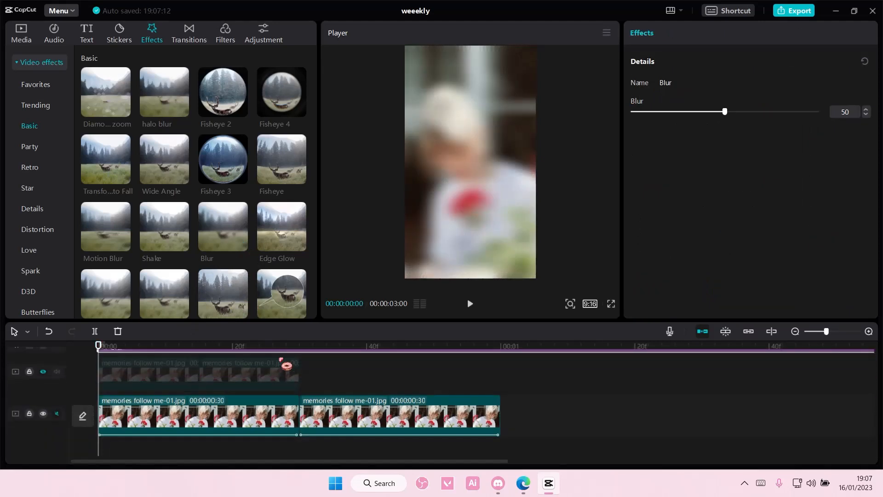
pyautogui.scroll(2, 289, 405)
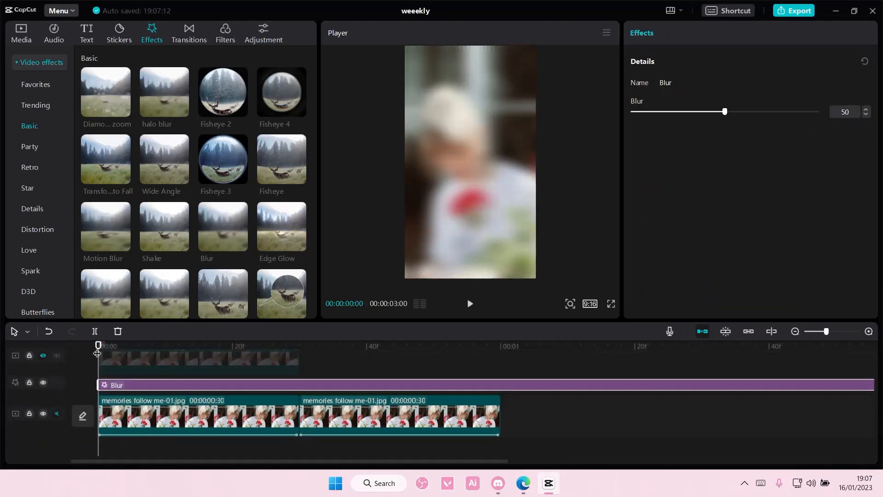
# Split the Blur effect at the end of the lower-track clips (1 second) and delete the excess.
pyautogui.moveTo(98, 352); pyautogui.dragTo(495, 384)
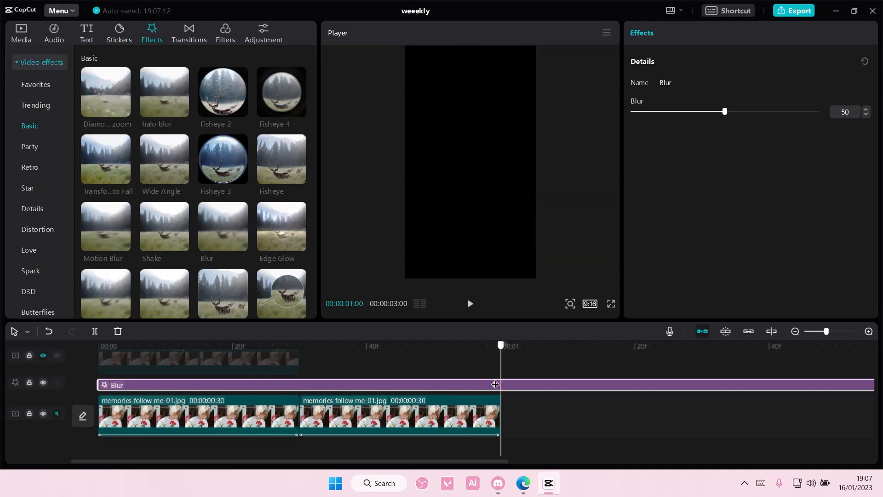
pyautogui.click(95, 331)
pyautogui.press('Delete')
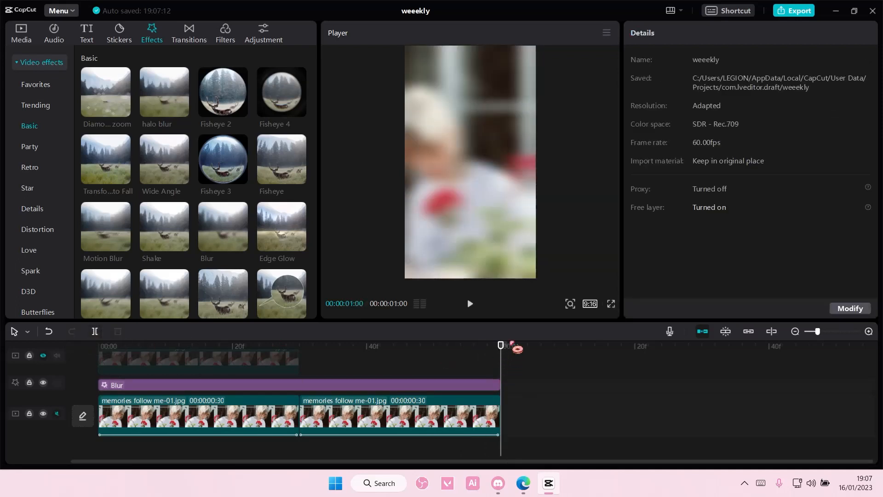
# Set the Blur effect's strength to 18 and play the blurred sequence.
pyautogui.click(484, 386)
pyautogui.moveTo(726, 113); pyautogui.dragTo(657, 121)
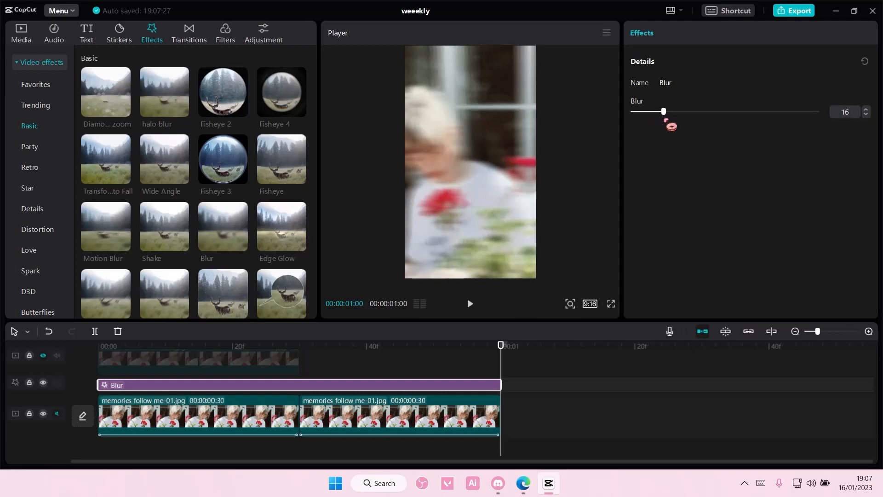
pyautogui.press('space')
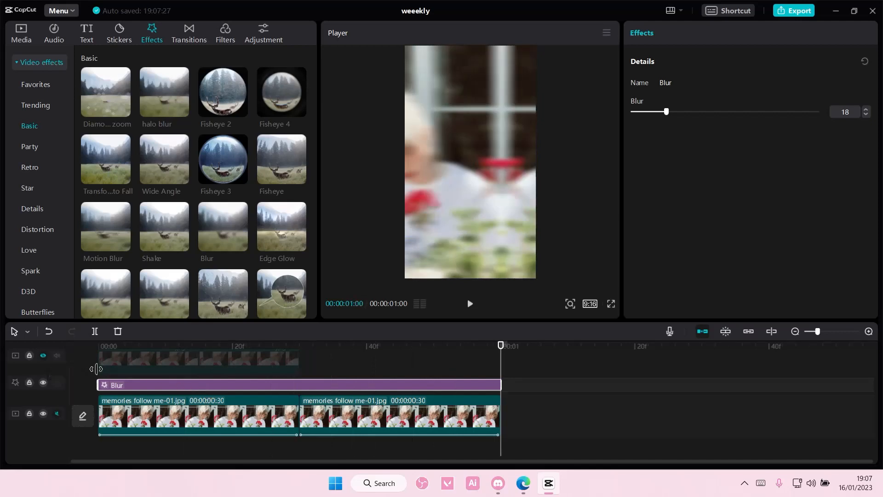
# Unhide the upper track and extend its first clip to 30 frames.
pyautogui.click(43, 356)
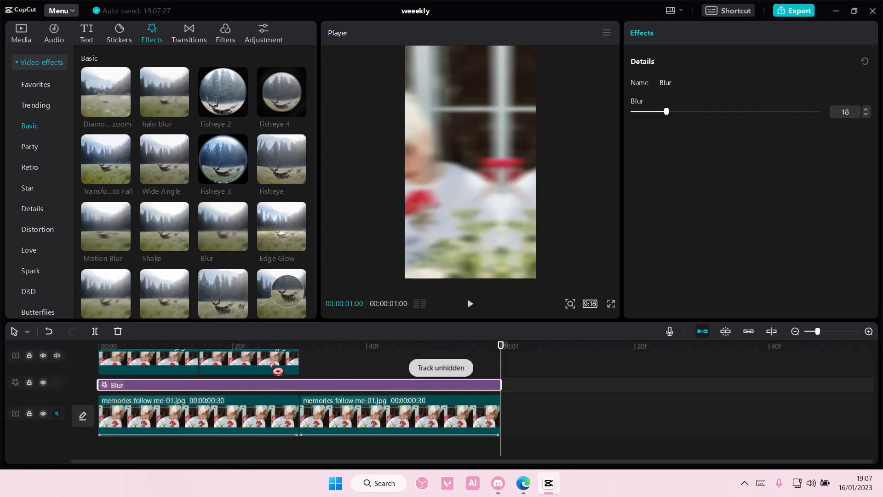
pyautogui.moveTo(199, 364); pyautogui.dragTo(295, 368)
pyautogui.moveTo(294, 368); pyautogui.dragTo(374, 370)
pyautogui.moveTo(199, 364); pyautogui.dragTo(302, 366)
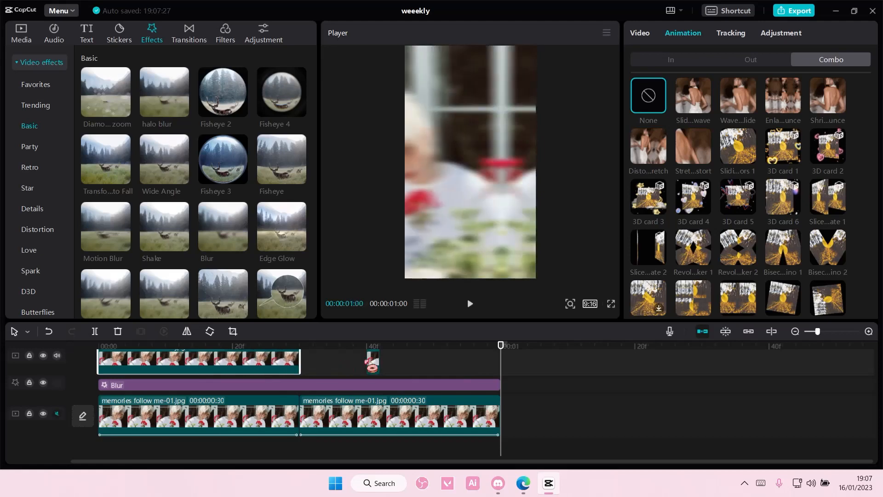
# Delete the short leftover clip on the upper track and duplicate the 30-frame clip directly after the first.
pyautogui.click(372, 361)
pyautogui.press('Delete')
pyautogui.click(282, 359)
pyautogui.moveTo(500, 352); pyautogui.dragTo(93, 357)
pyautogui.scroll(1, 314, 387)
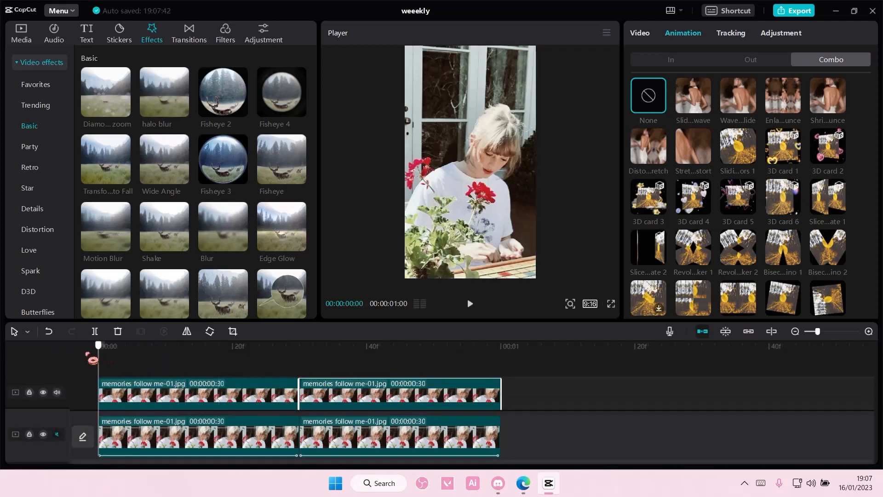
# Set the first upper-track clip's scale to 85% and edit the second upper-track clip's scale as well.
pyautogui.click(223, 402)
pyautogui.click(670, 59)
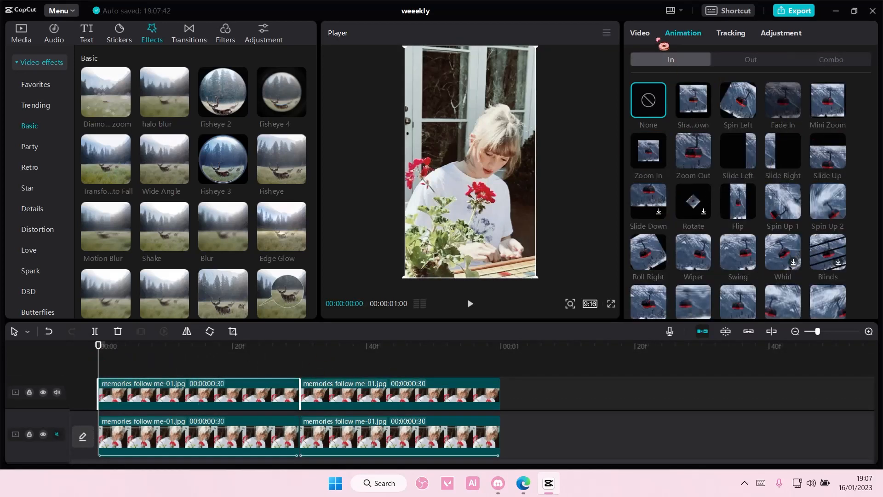
pyautogui.click(640, 32)
pyautogui.click(663, 121)
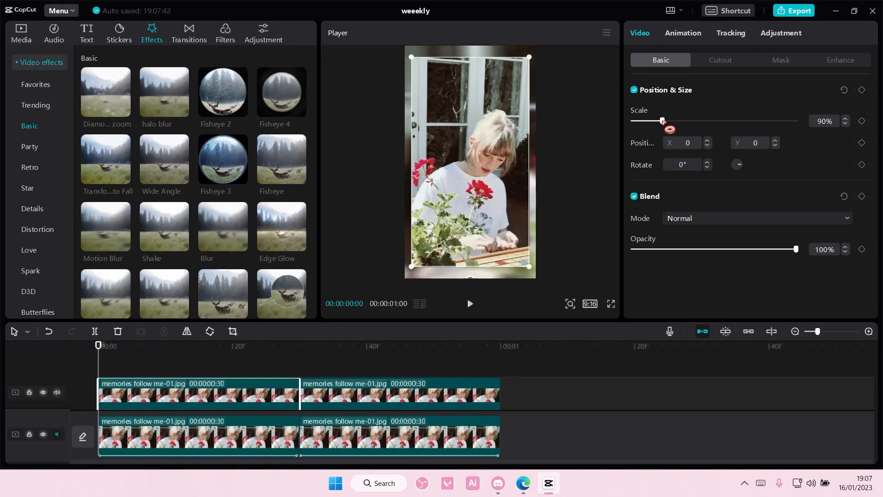
pyautogui.moveTo(663, 122); pyautogui.dragTo(660, 122)
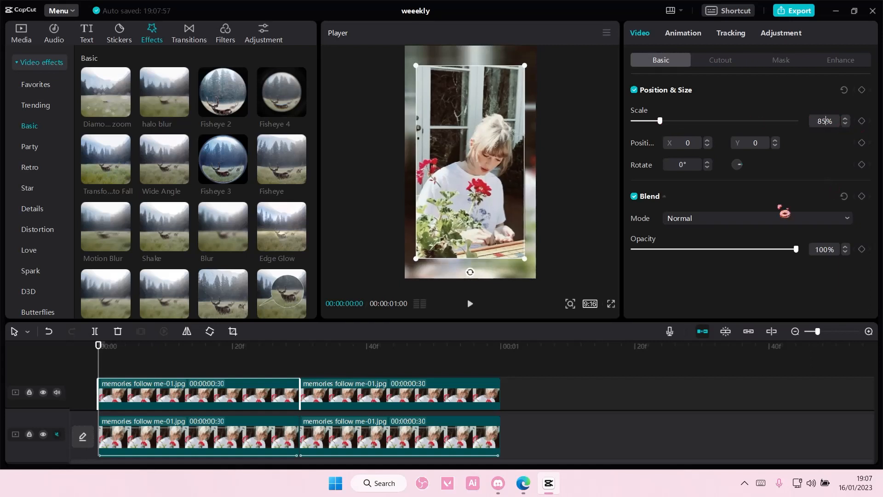
pyautogui.click(421, 391)
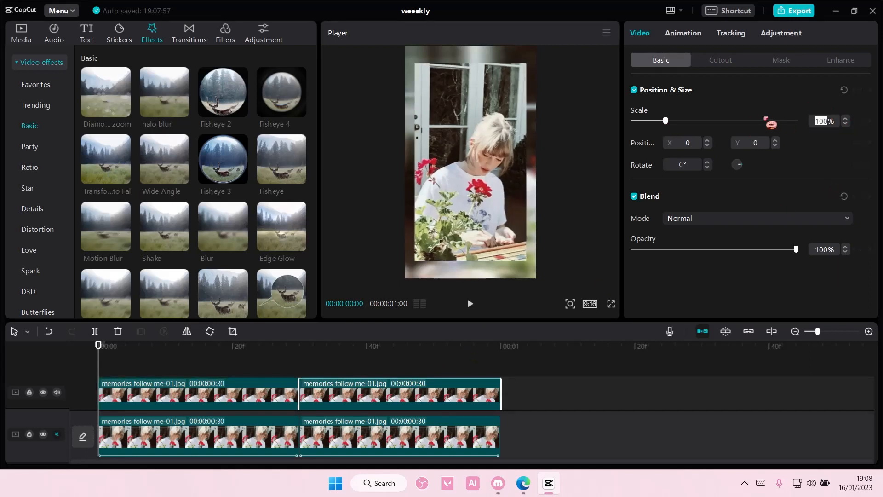
pyautogui.click(247, 364)
# Apply the Cube combo animation to the first clip on the upper track.
pyautogui.click(125, 393)
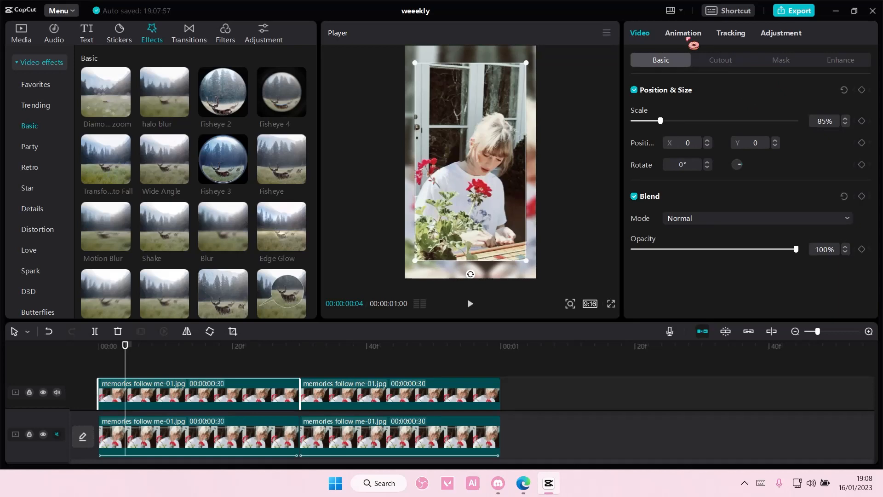
pyautogui.click(689, 40)
pyautogui.click(830, 60)
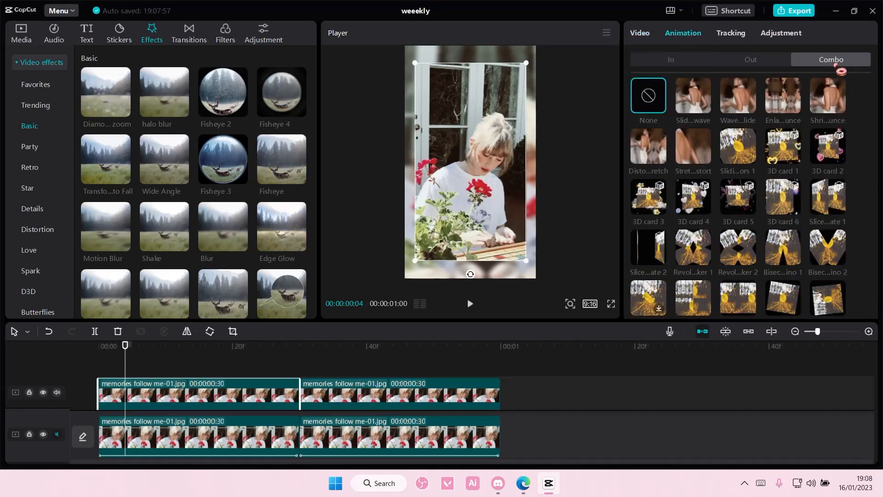
pyautogui.scroll(-2, 803, 193)
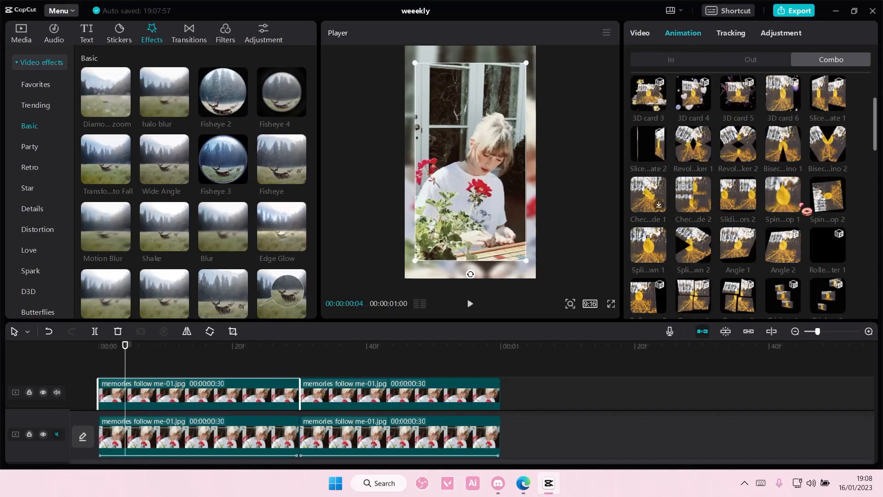
pyautogui.scroll(-4, 750, 193)
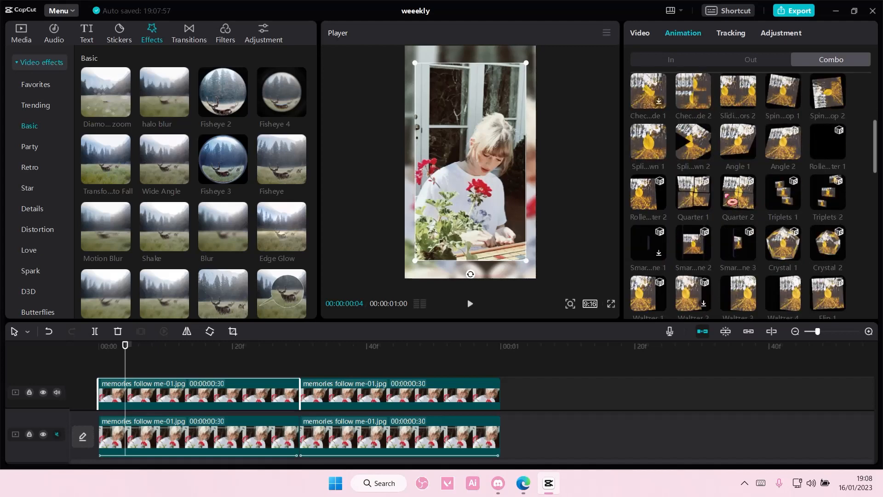
pyautogui.scroll(-1, 732, 201)
pyautogui.click(649, 239)
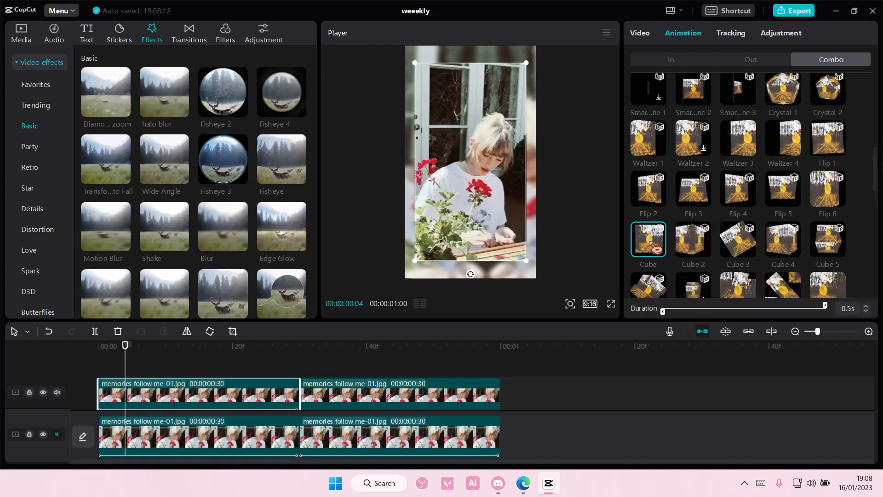
# Apply the same Cube combo animation to the second clip on the upper track.
pyautogui.click(389, 400)
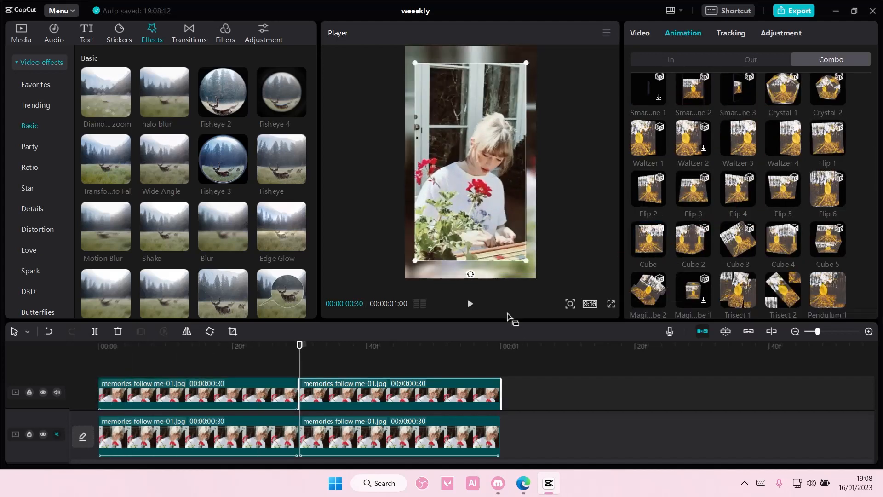
pyautogui.click(657, 249)
pyautogui.click(413, 366)
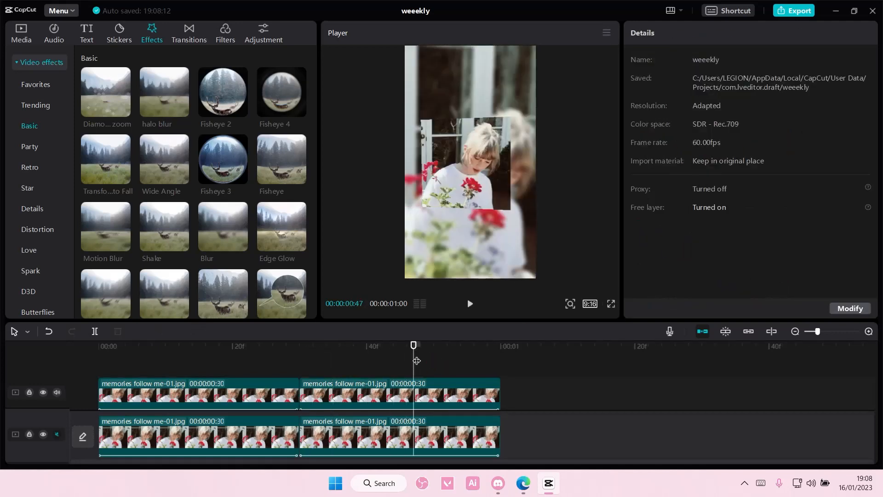
# Mute the upper track and play the sequence from the start several times to review the layered animations.
pyautogui.moveTo(416, 361); pyautogui.dragTo(68, 357)
pyautogui.click(57, 394)
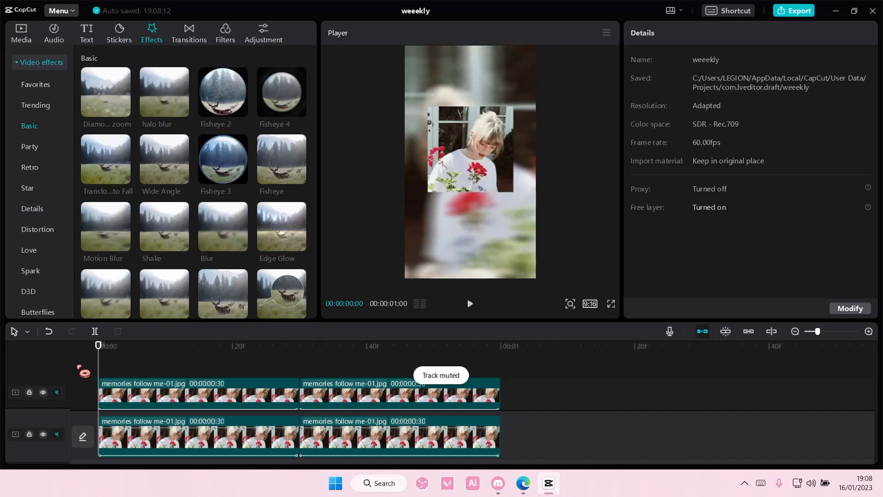
pyautogui.press('space')
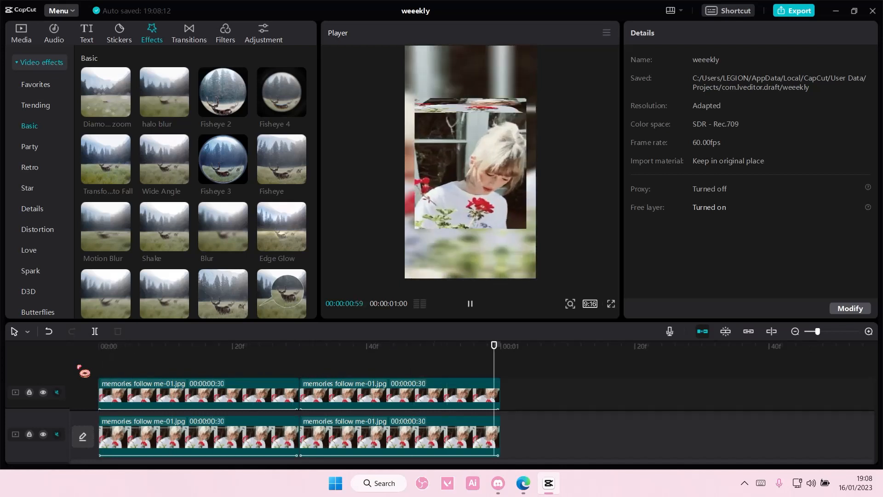
pyautogui.press('space')
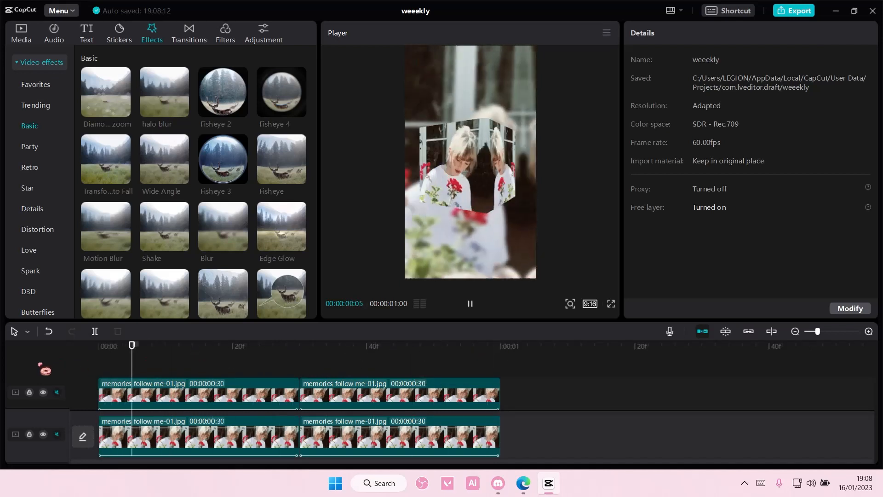
pyautogui.press('space')
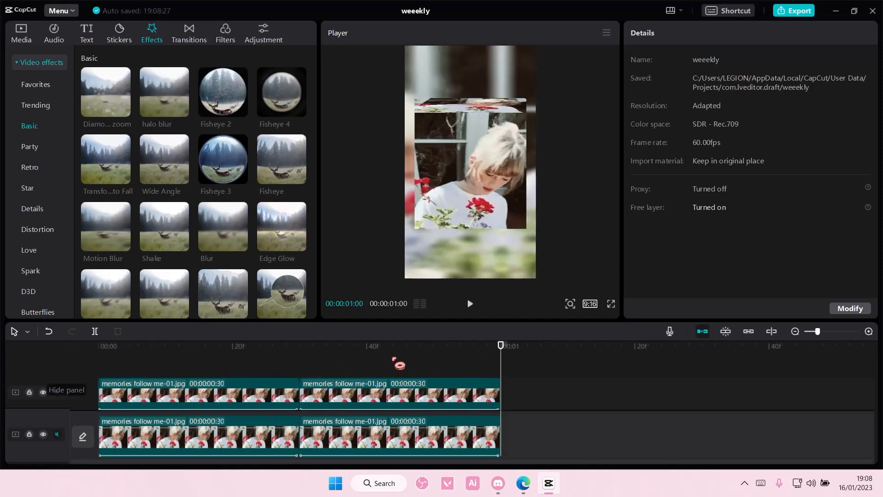
pyautogui.moveTo(501, 360); pyautogui.dragTo(122, 361)
pyautogui.press('space')
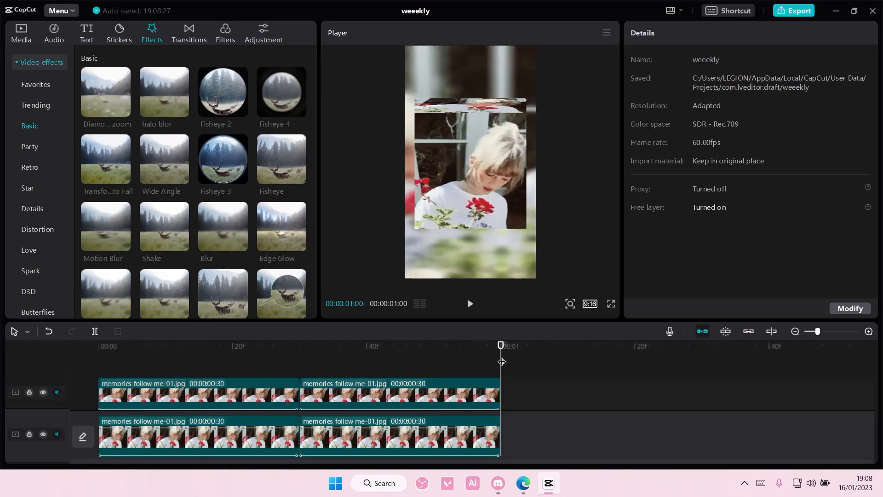
pyautogui.press('space')
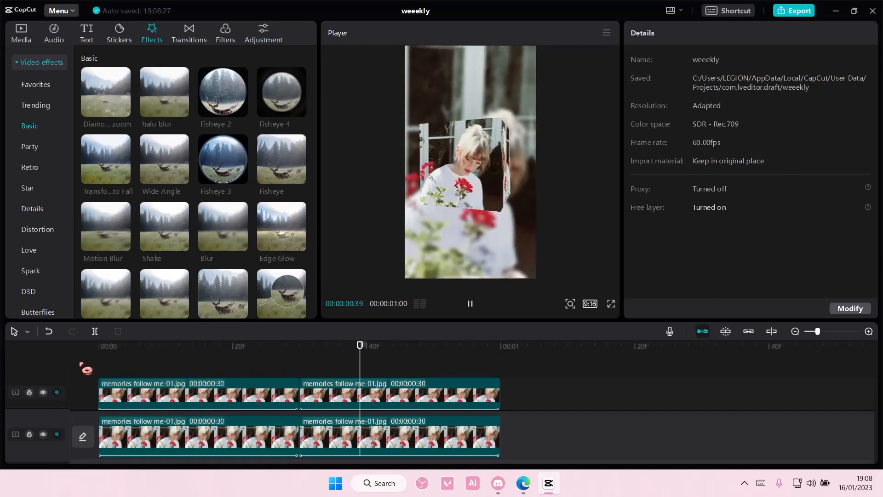
pyautogui.press('space')
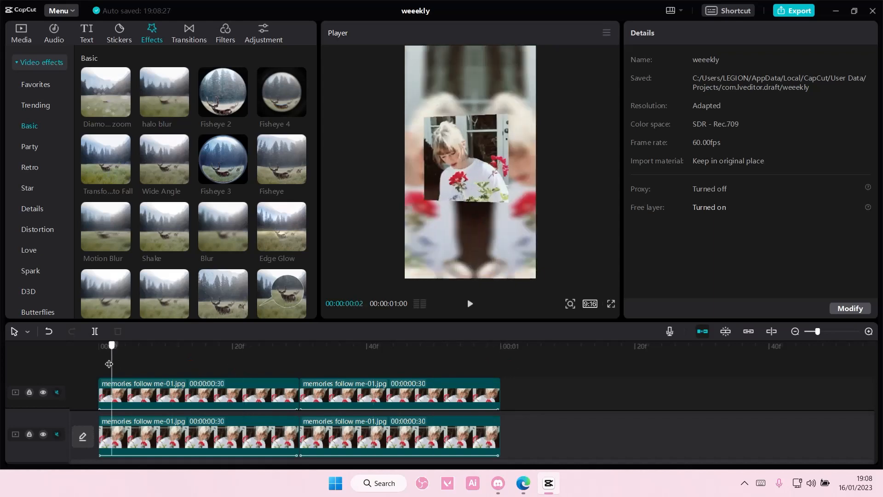
# Delete the second upper-track clip and extend the first one to 1 second, matching the end of the lower track.
pyautogui.click(365, 398)
pyautogui.press('Delete')
pyautogui.moveTo(303, 400); pyautogui.dragTo(501, 396)
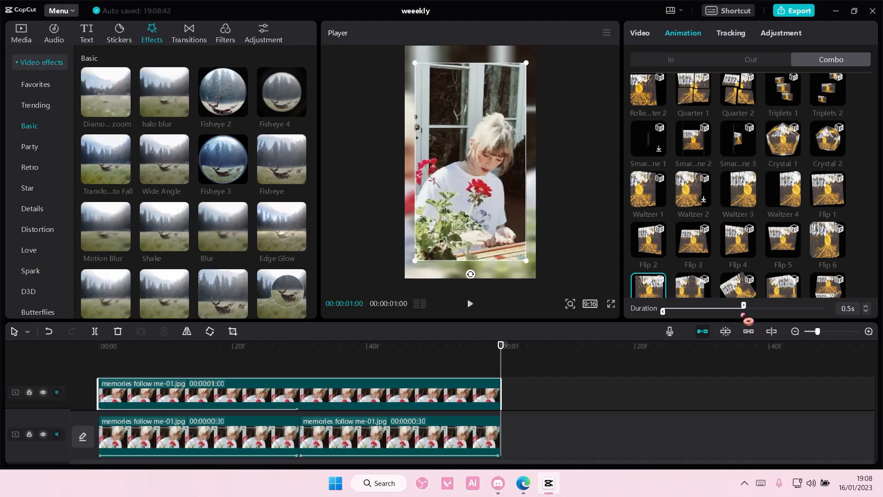
# Stretch the Cube animation's duration to the full length of the upper-track clip and play the sequence from near the start.
pyautogui.moveTo(743, 307); pyautogui.dragTo(827, 309)
pyautogui.click(447, 360)
pyautogui.moveTo(500, 363); pyautogui.dragTo(2, 336)
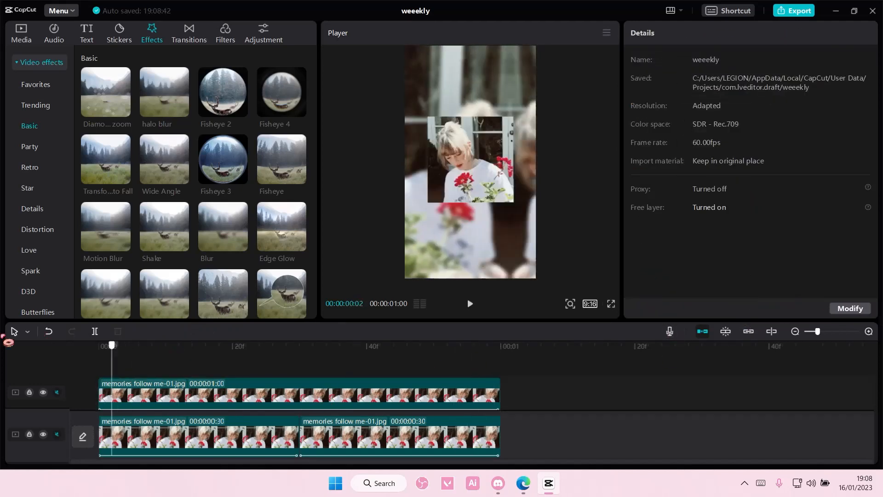
pyautogui.press('space')
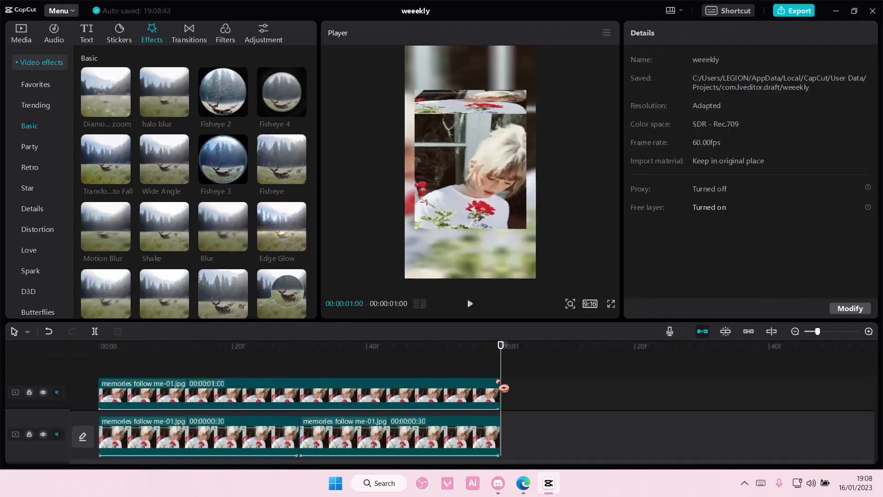